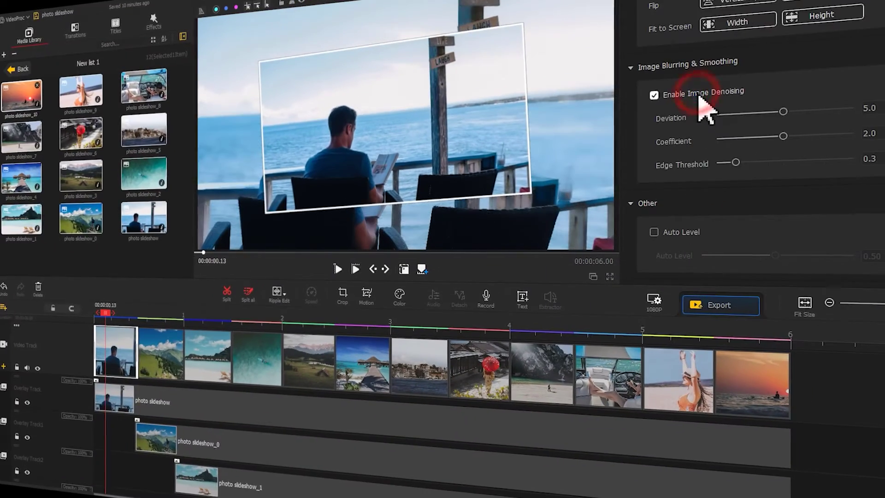
Raise denoising to deviation 6.4, coefficient 3.2 and edge threshold 1.8
left_click_drag(820, 113, 849, 113)
left_click(840, 136)
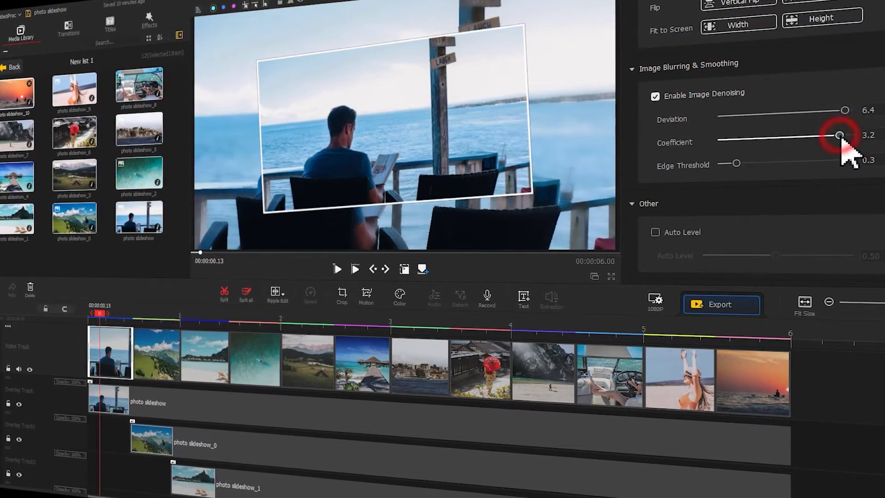
left_click(835, 161)
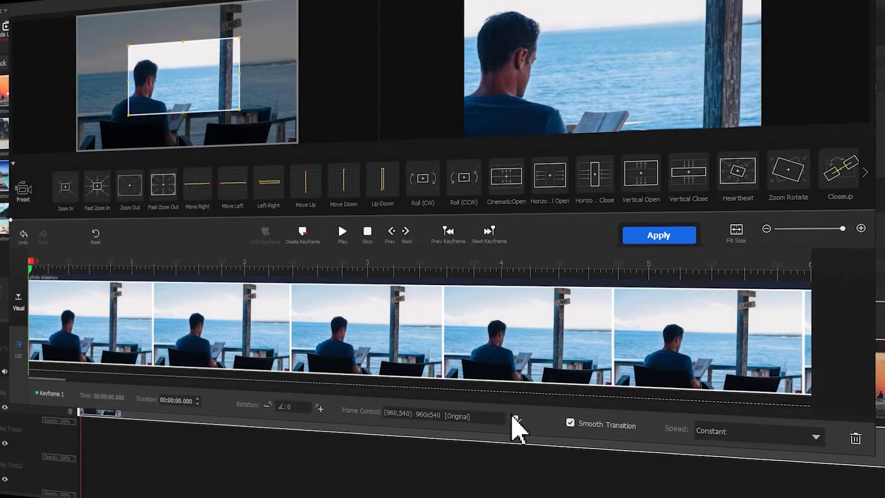
Set the first motion keyframe's frame width to 102
left_click(514, 418)
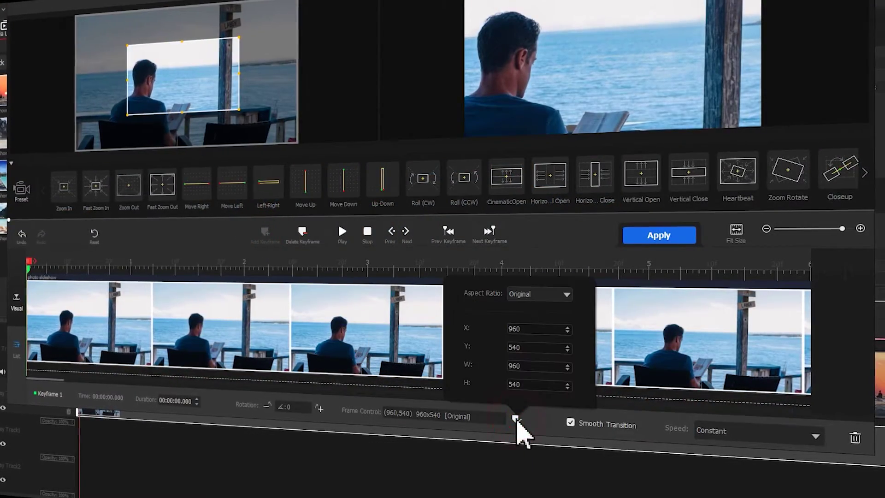
double_click(525, 366)
type("102")
key("Return")
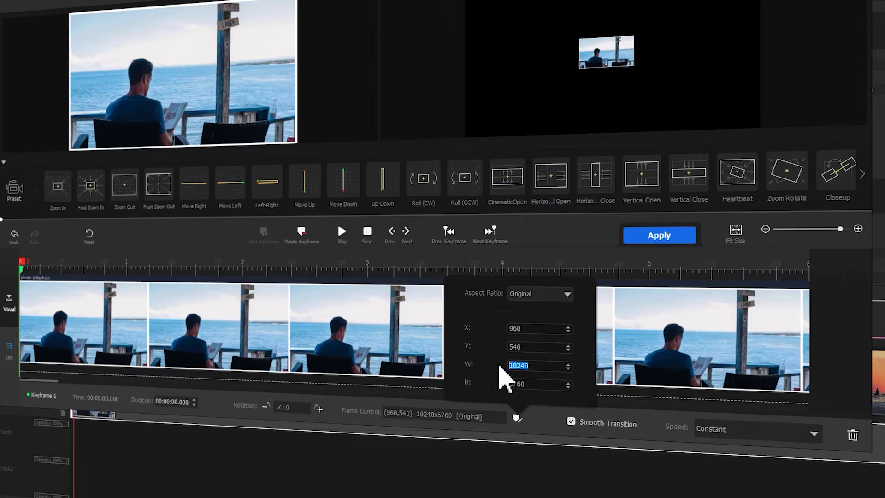
Add a second keyframe at 0.20 s with width 2400 and rotation 3
left_click(92, 261)
left_click(32, 266)
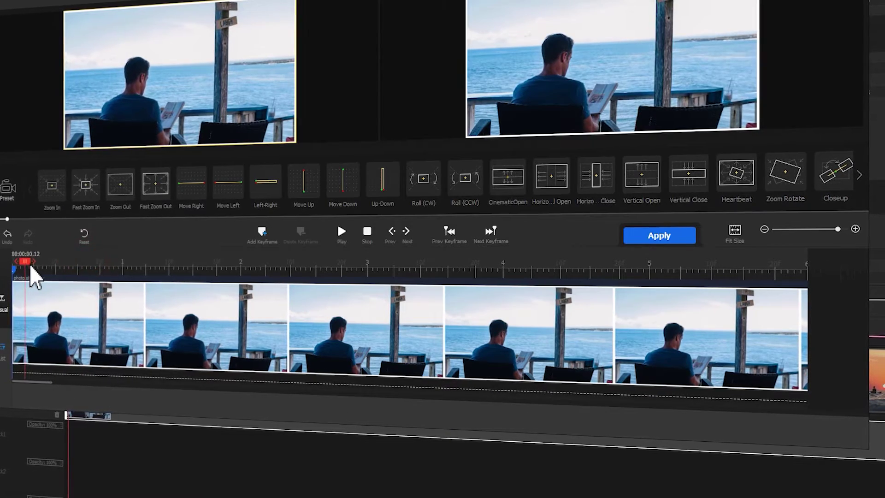
left_click(262, 234)
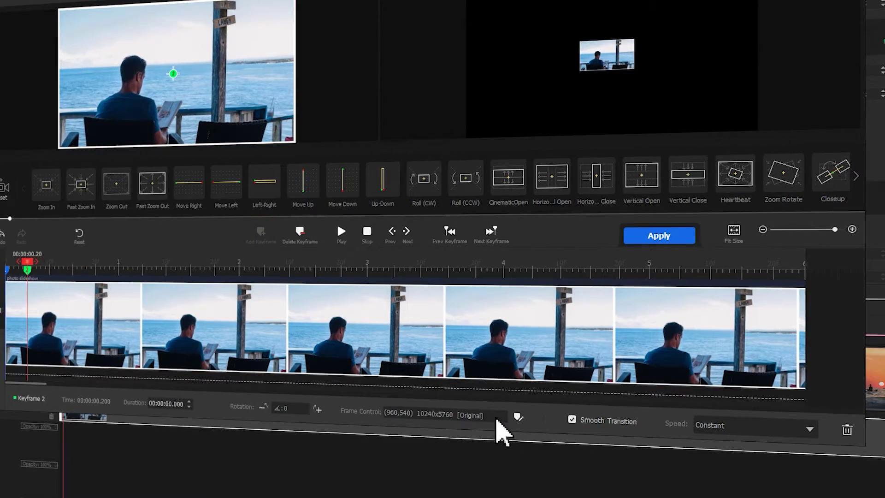
left_click(518, 418)
double_click(528, 364)
type("2400")
key("Return")
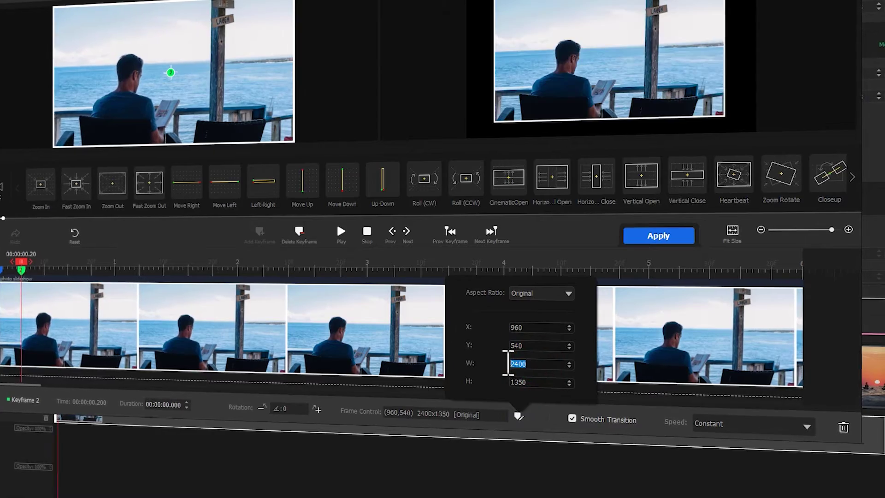
left_click(292, 408)
type("3")
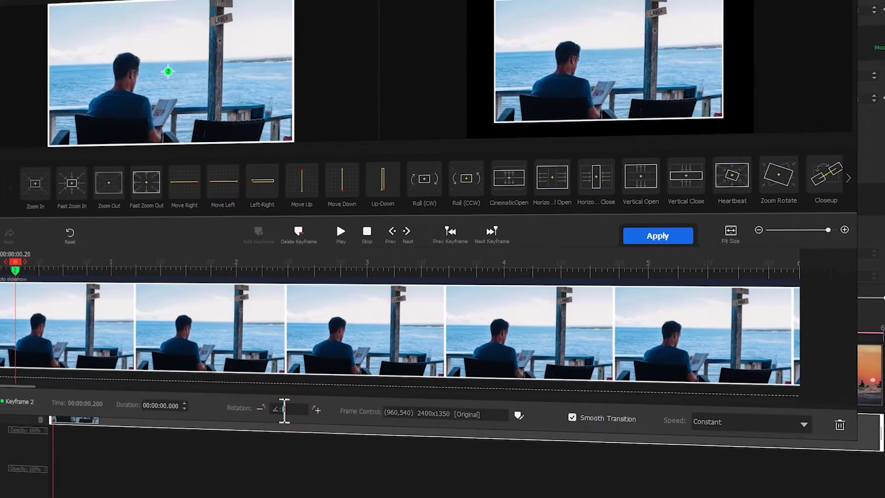
left_click(712, 421)
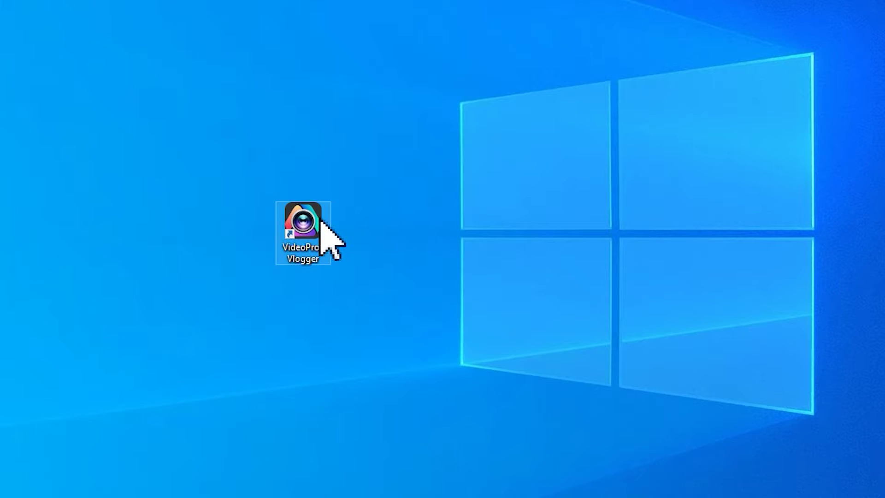
Launch VideoProc Vlogger, create the 'photo slideshow' project, and import the photos into the media library
double_click(322, 222)
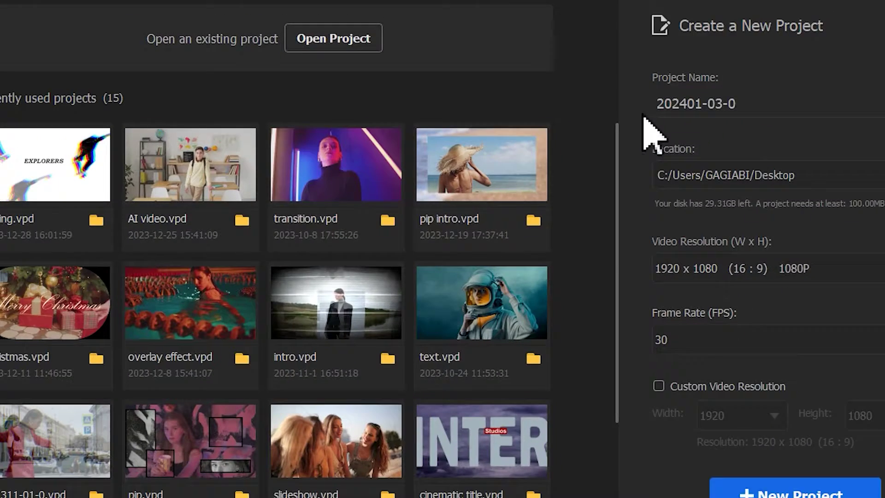
left_click(651, 109)
type("photo slideshow")
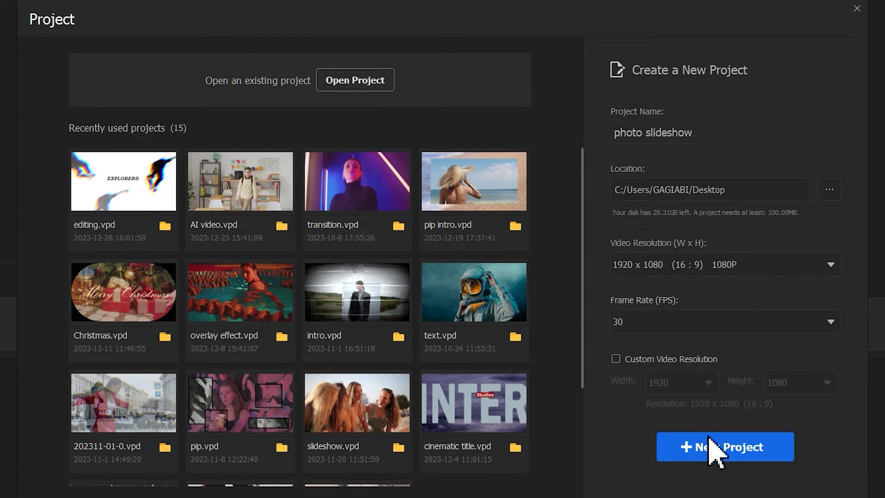
left_click(706, 449)
left_click_drag(205, 497, 179, 209)
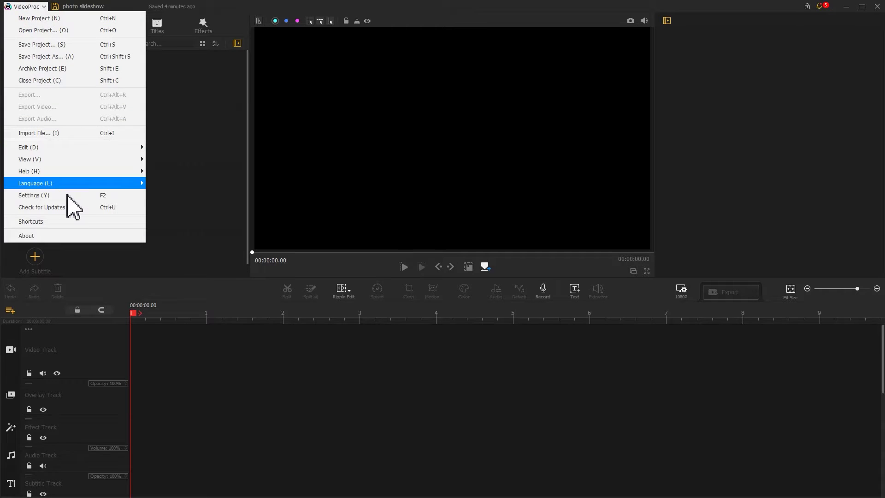
Set the Photo Duration to Custom in the program settings
left_click(67, 195)
scroll(456, 242, "down", 3)
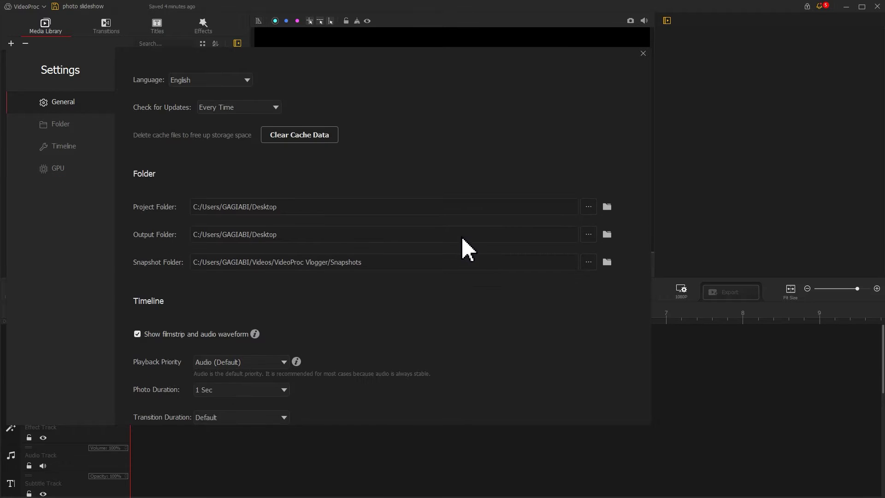
scroll(466, 248, "down", 3)
left_click(284, 253)
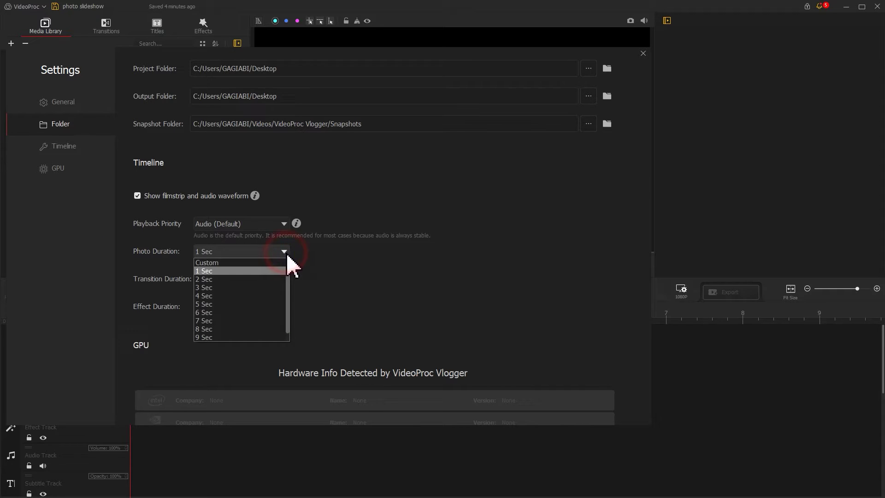
left_click(281, 263)
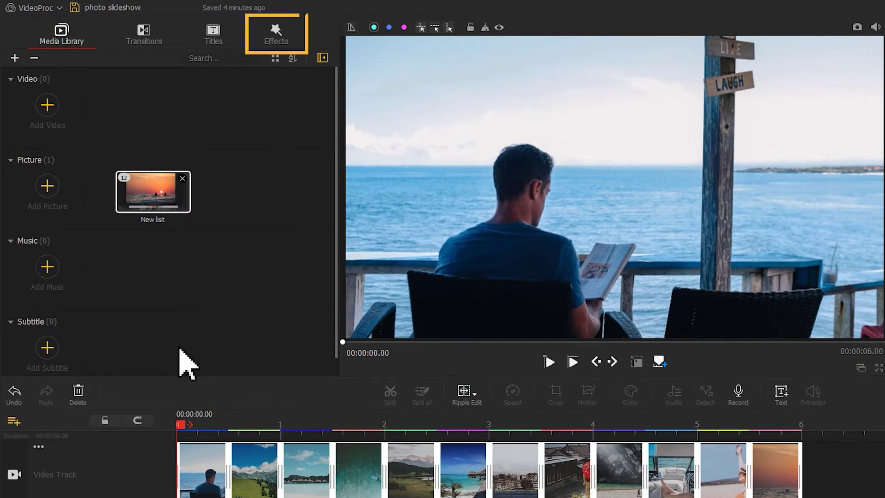
Place the Border effect on the effect track, stretched across all six seconds
left_click(276, 41)
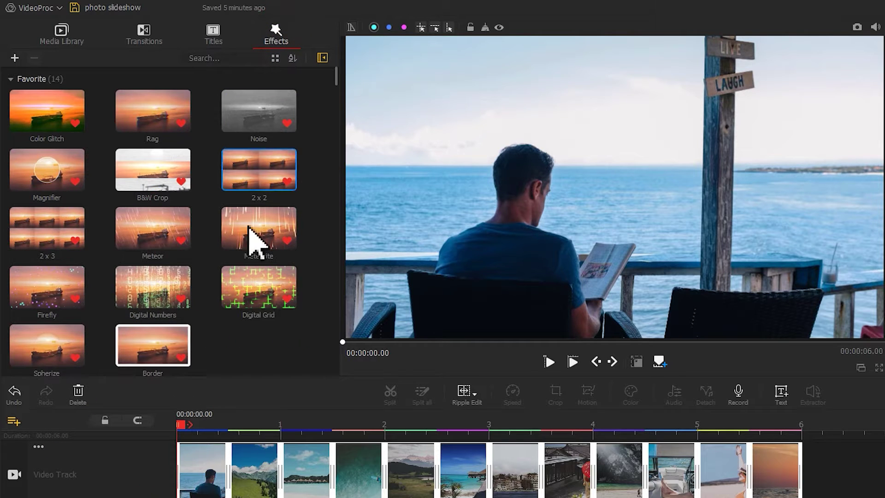
left_click_drag(152, 347, 158, 497)
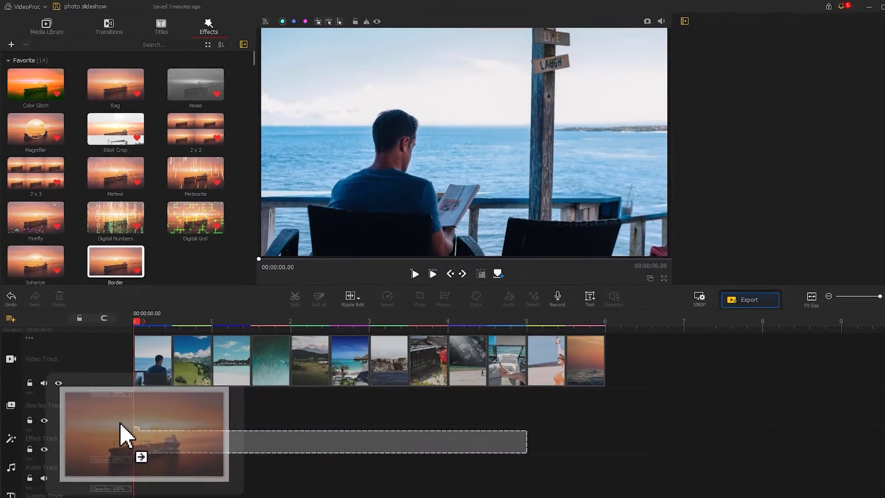
left_click_drag(120, 423, 122, 422)
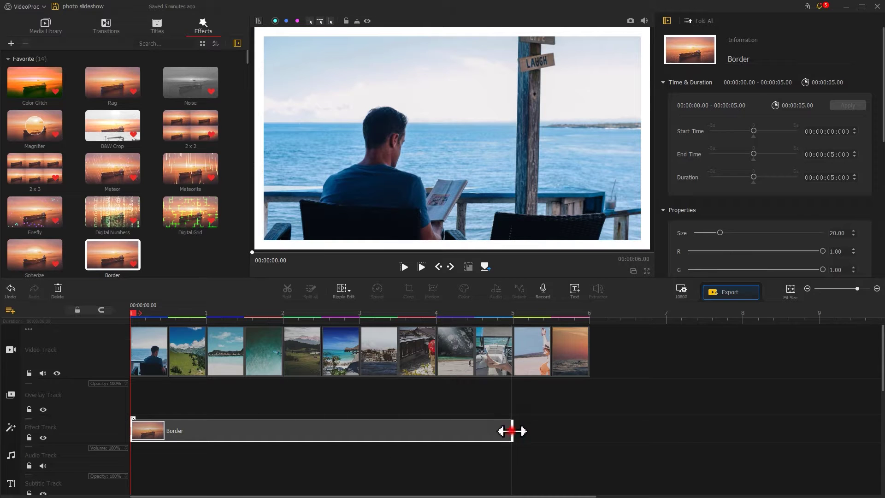
left_click_drag(511, 430, 588, 432)
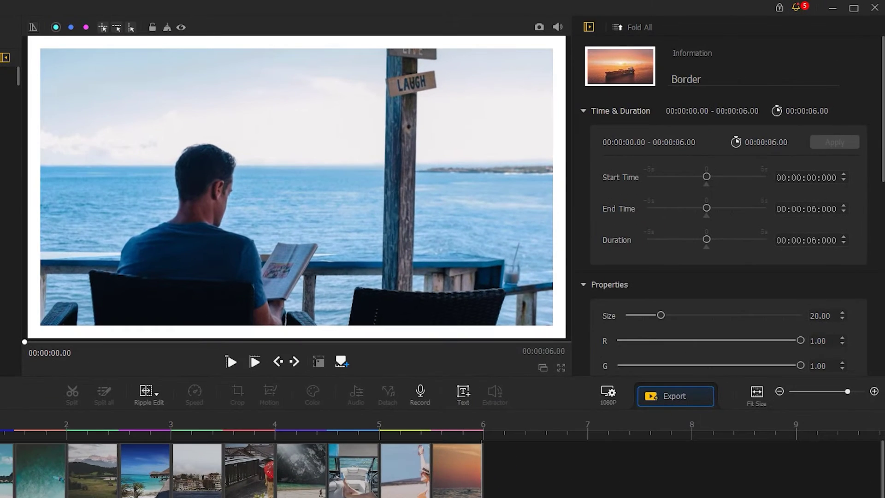
Lower the Border effect's size to 12.95
left_click(881, 171)
left_click_drag(878, 208, 871, 256)
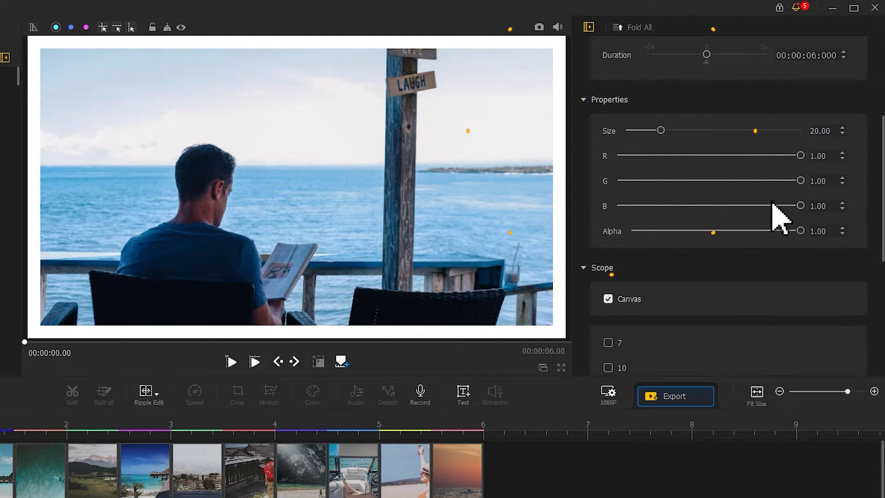
left_click_drag(660, 130, 649, 131)
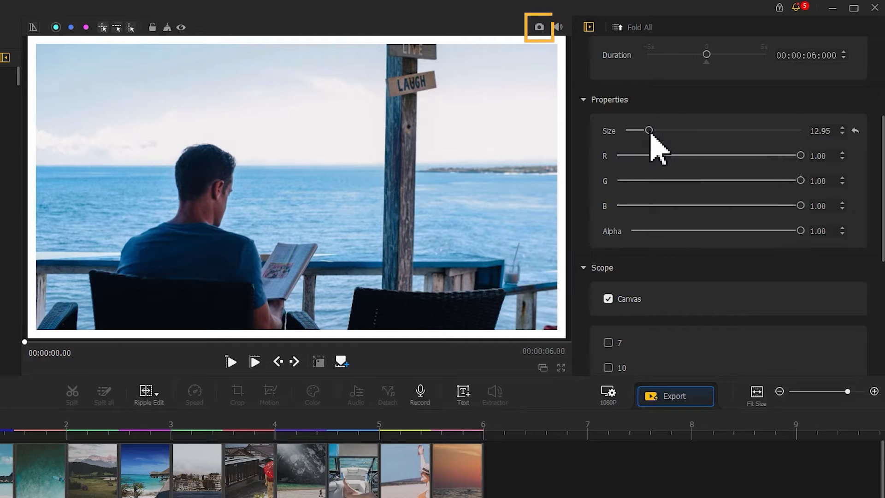
Snapshot each of the 12 bordered photos, then select all 12 snapshot files
left_click(539, 27)
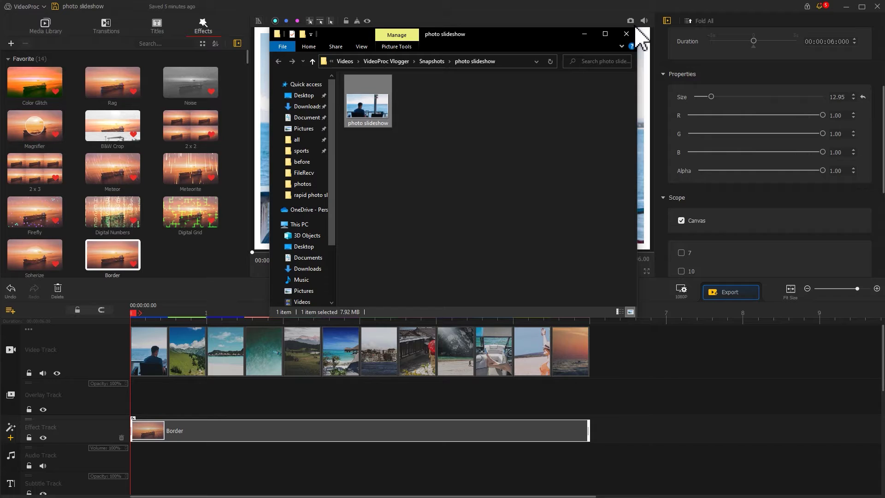
left_click(189, 313)
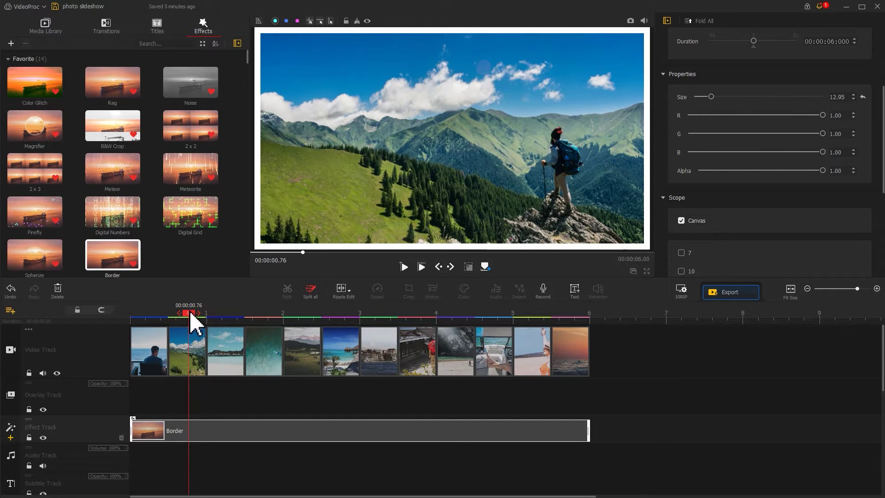
left_click(632, 22)
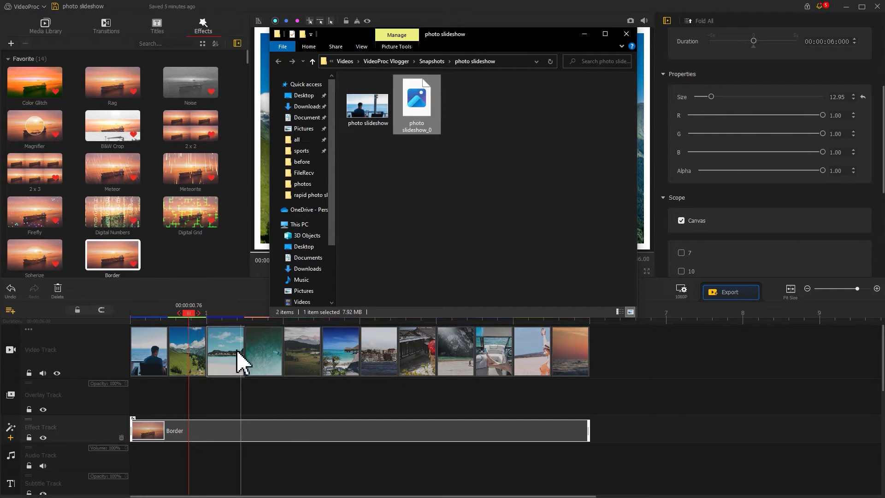
left_click(235, 360)
left_click(631, 22)
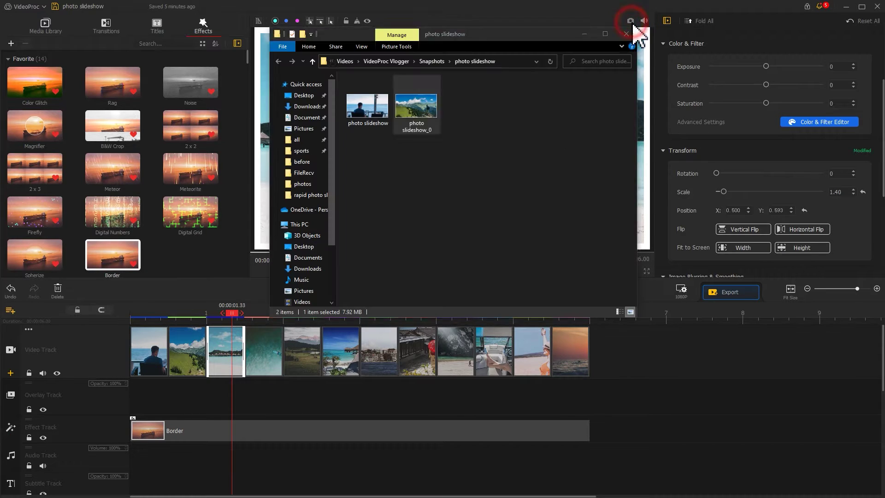
left_click(272, 361)
left_click(630, 22)
left_click(302, 350)
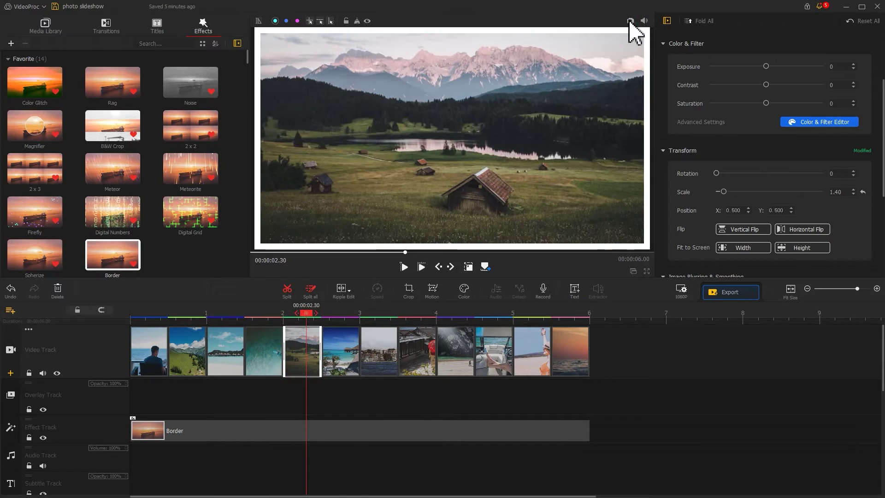
left_click(631, 22)
left_click(340, 350)
left_click(631, 21)
left_click(379, 351)
left_click(631, 21)
left_click(417, 350)
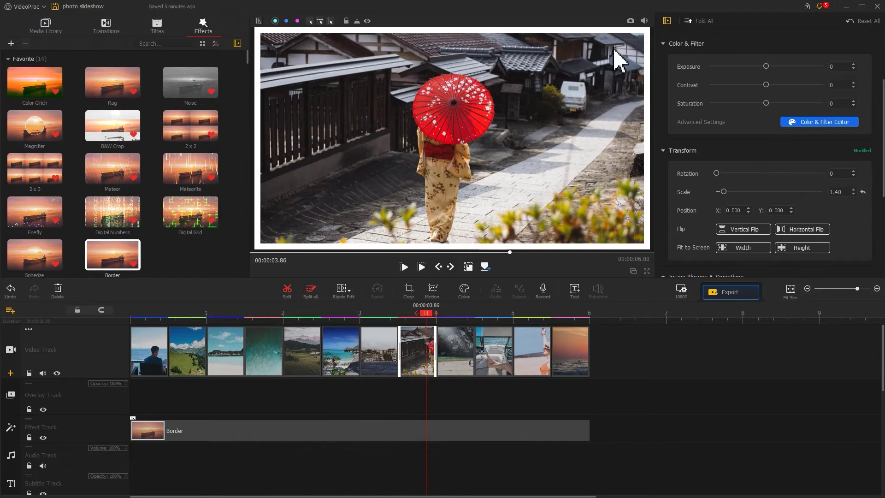
left_click(631, 22)
left_click(461, 355)
left_click(491, 355)
left_click(630, 22)
left_click(533, 353)
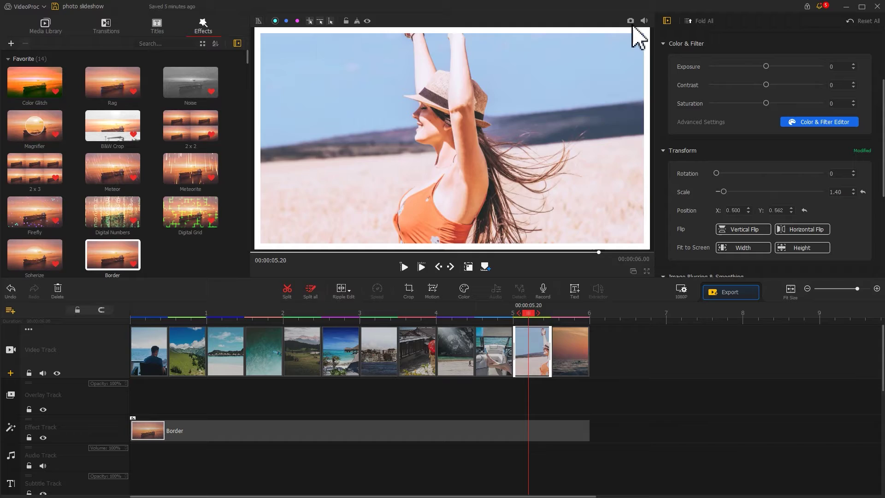
left_click(631, 21)
left_click(565, 350)
left_click(630, 22)
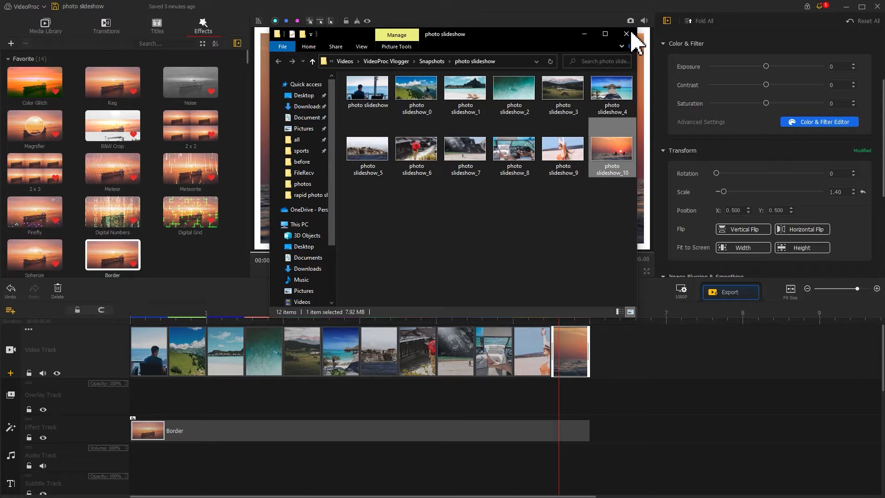
left_click_drag(623, 193, 79, 172)
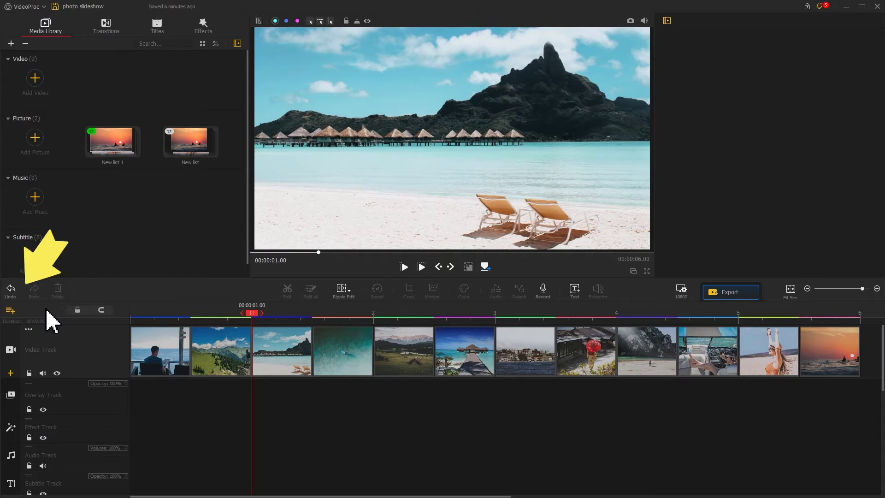
Add several new empty overlay tracks to the timeline
left_click(10, 310)
left_click(13, 322)
left_click(10, 310)
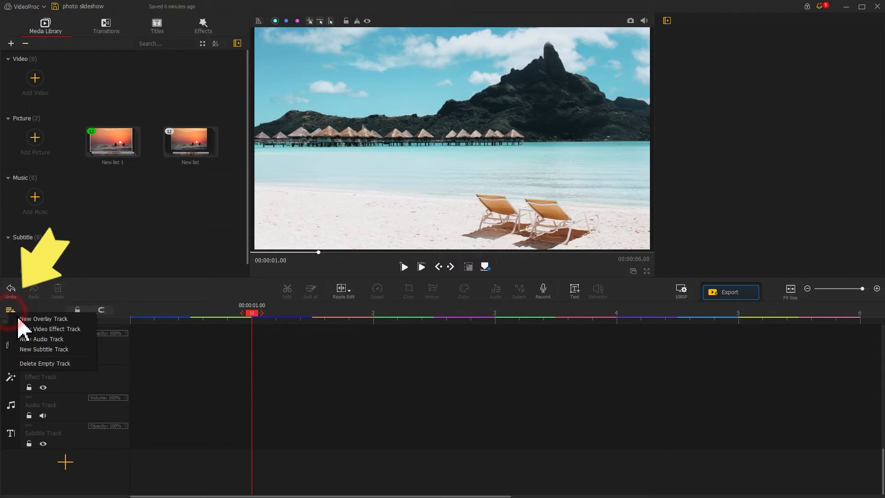
left_click(14, 318)
left_click(10, 310)
left_click(13, 318)
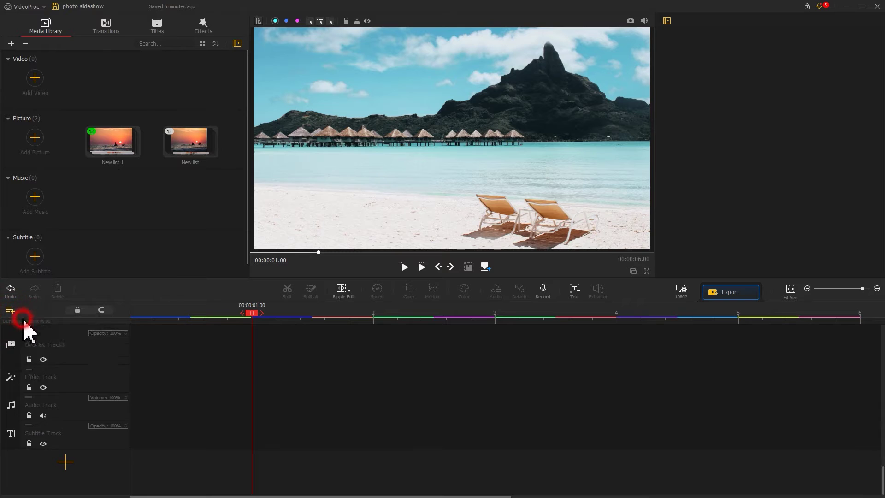
left_click(10, 311)
left_click(26, 318)
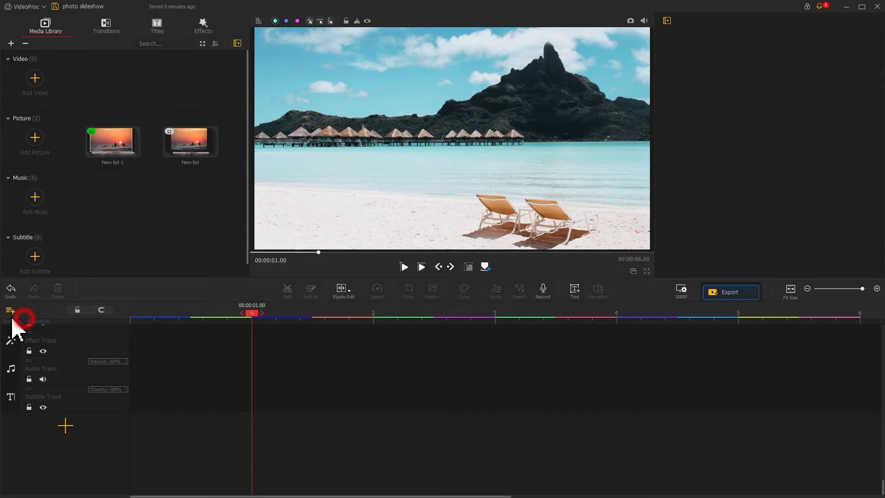
left_click(10, 310)
left_click(24, 317)
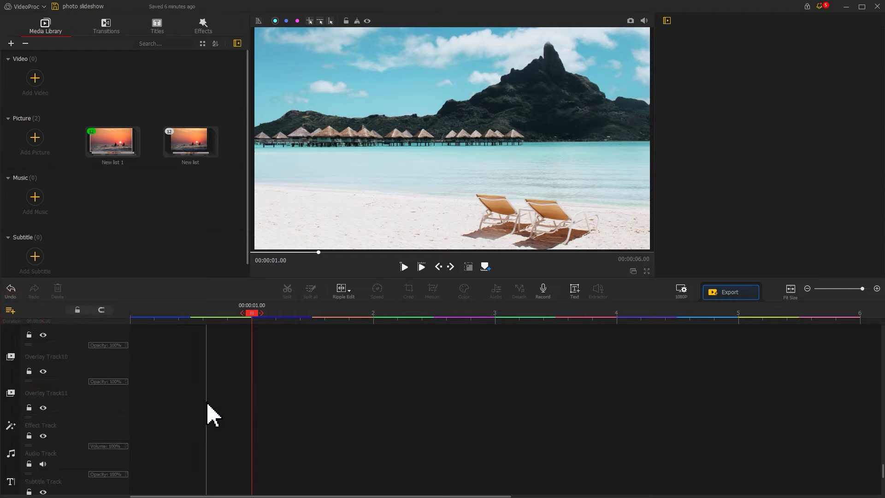
From New list 1, lay the photo slideshow image on the overlay track spanning 6 seconds
double_click(125, 156)
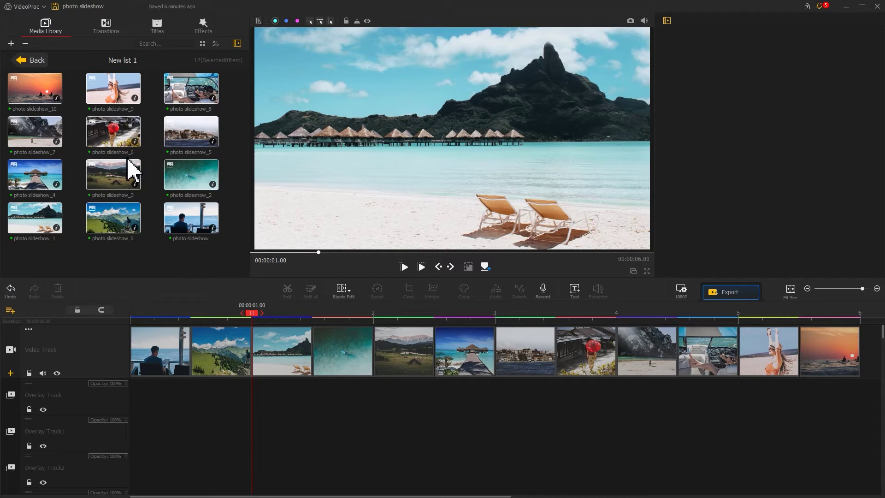
left_click_drag(198, 229, 134, 406)
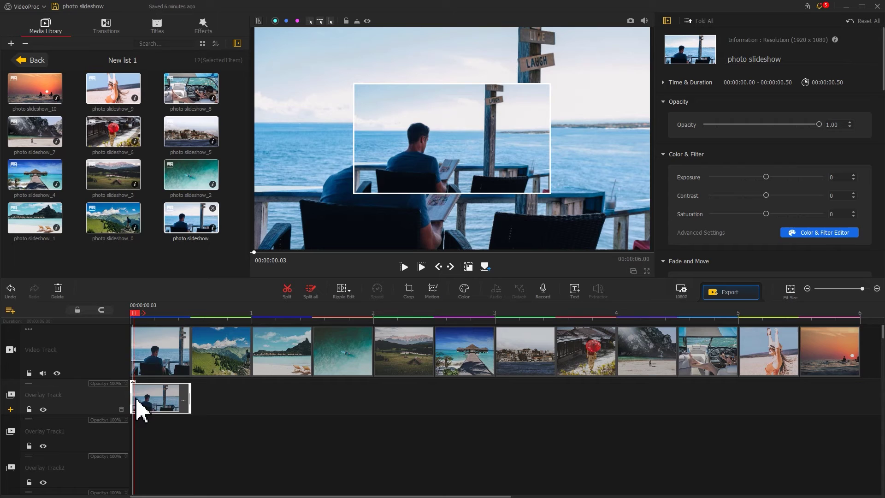
left_click_drag(383, 402, 860, 403)
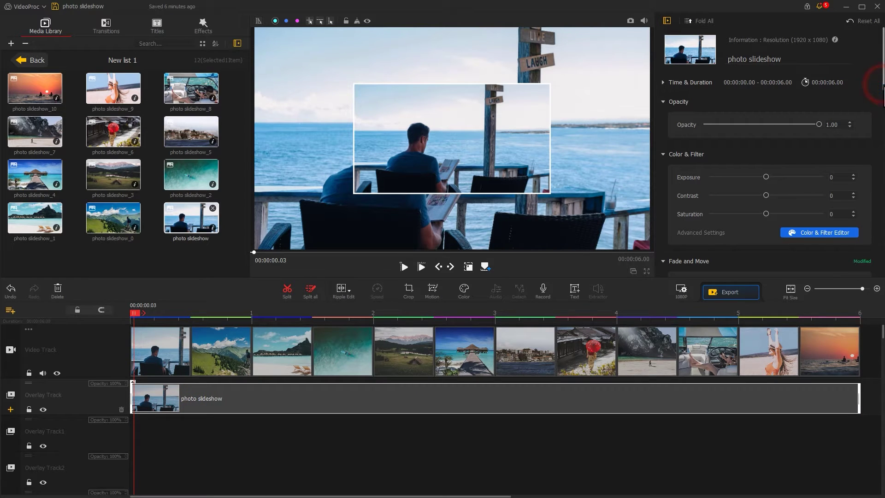
Set the overlay's scale to 0.75 and open its motion editing
scroll(879, 83, "down", 6)
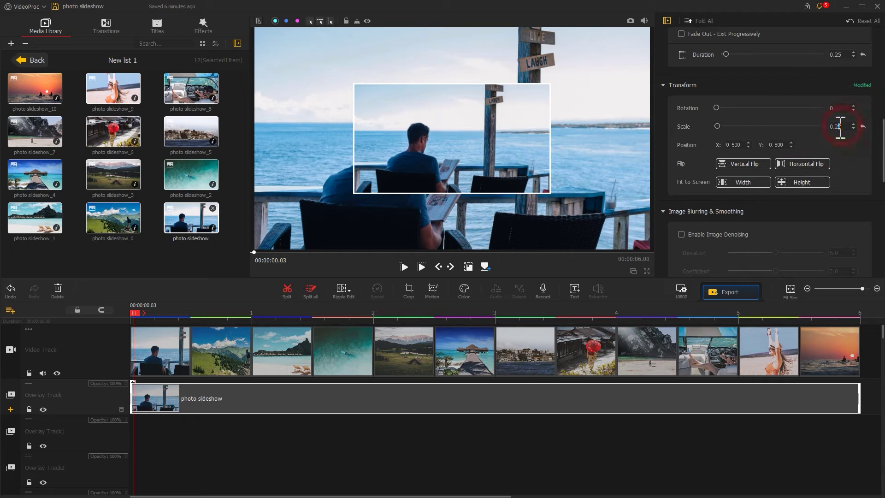
type("75")
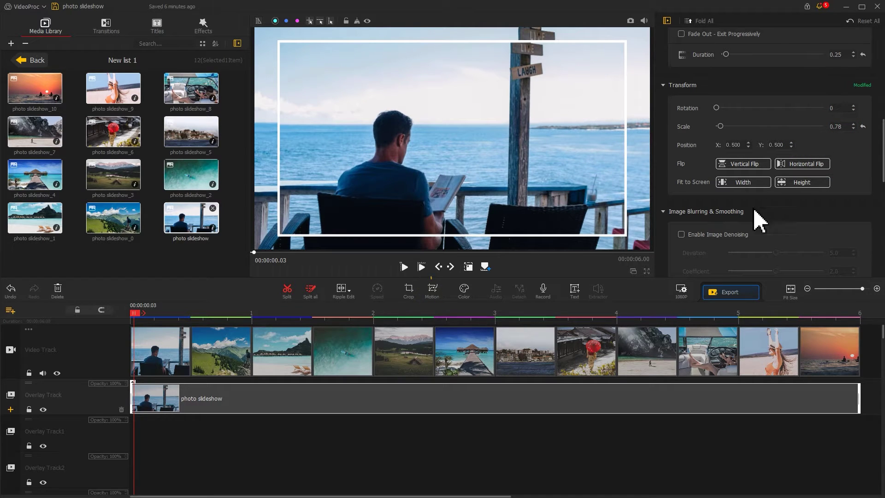
left_click(435, 288)
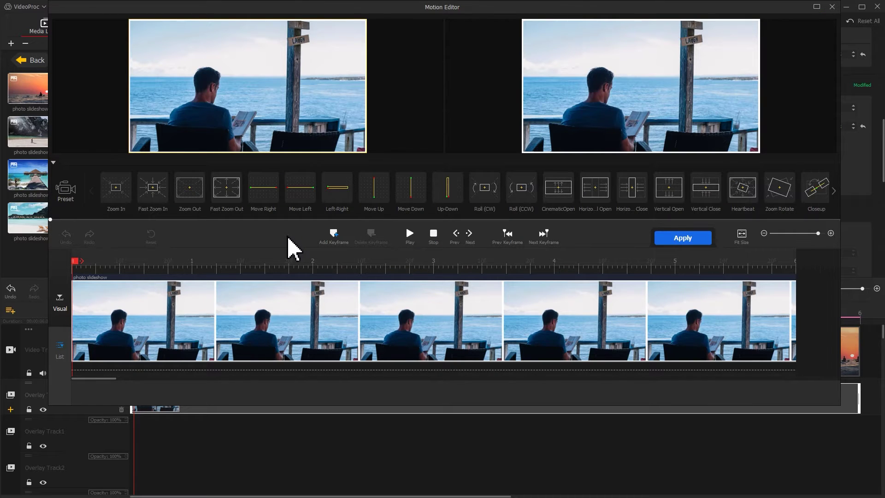
Add a starting keyframe with frame width 10240 so the photo starts tiny
left_click(332, 233)
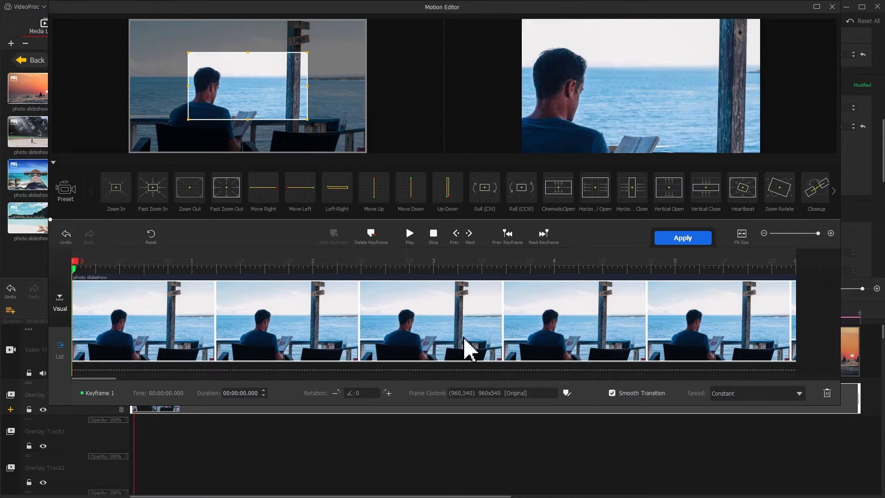
left_click(567, 392)
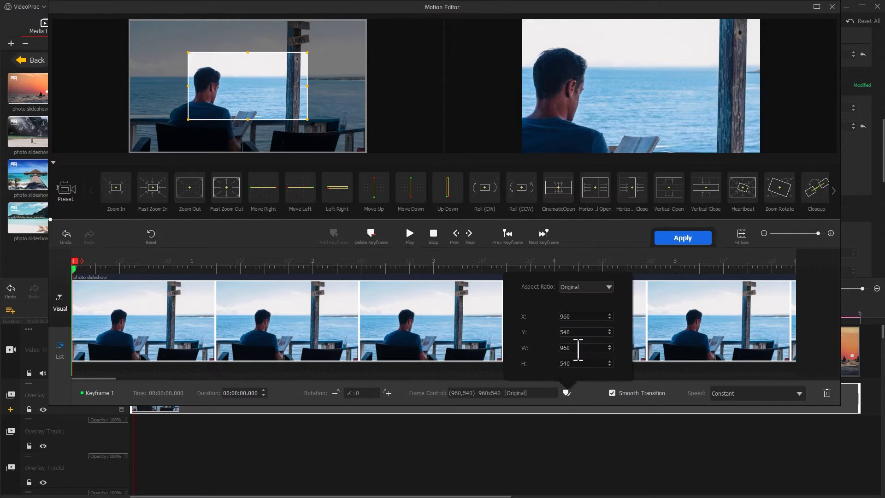
double_click(564, 348)
type("10240")
key("Return")
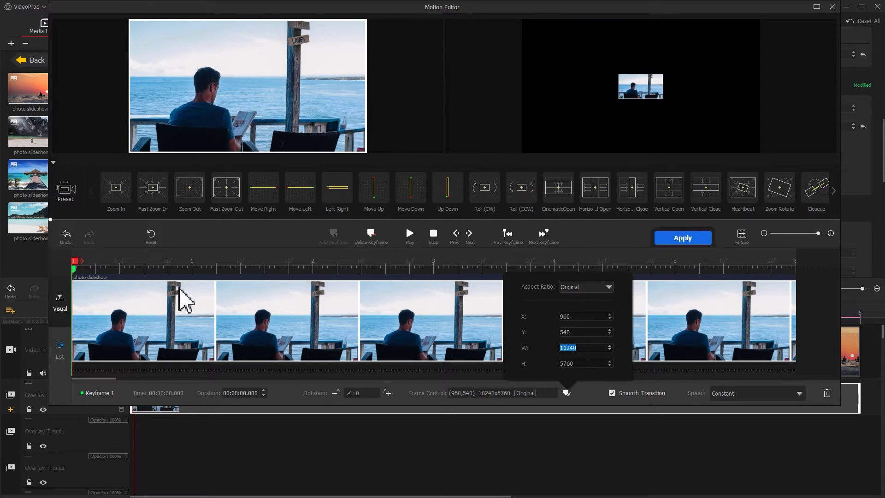
Add a 0.20 s keyframe with width 2400, rotation 3 and Smooth Speed Down 1
left_click(160, 267)
left_click_drag(160, 267, 95, 267)
left_click(332, 236)
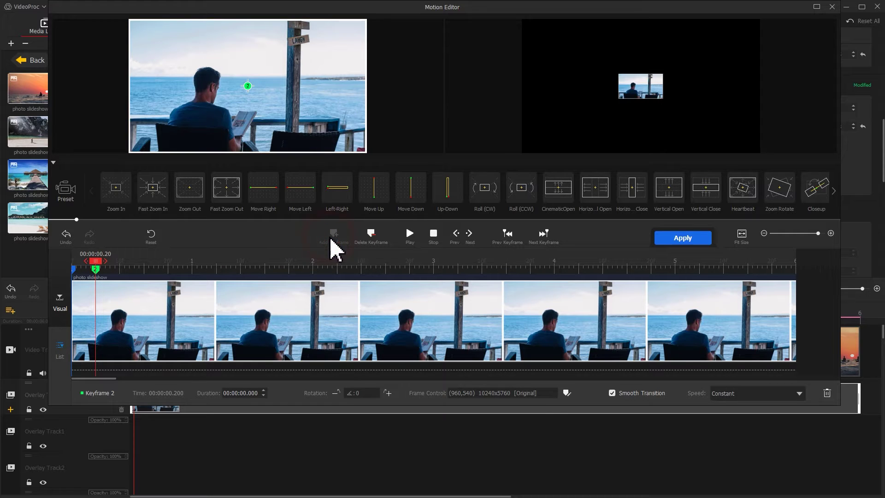
left_click(567, 392)
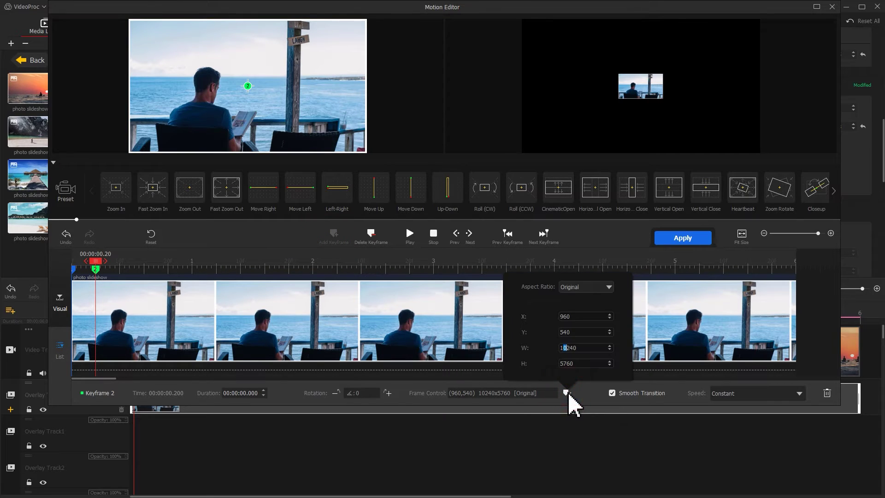
left_click_drag(585, 349, 558, 348)
type("2400")
key("Return")
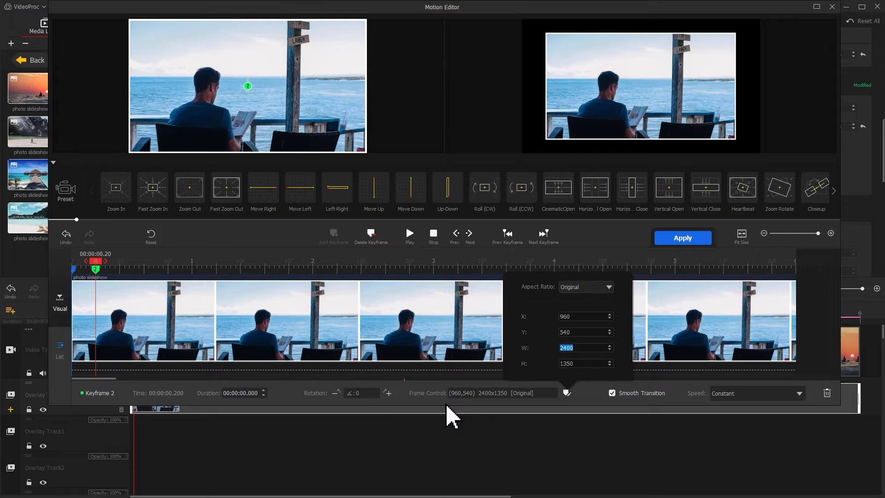
left_click(358, 392)
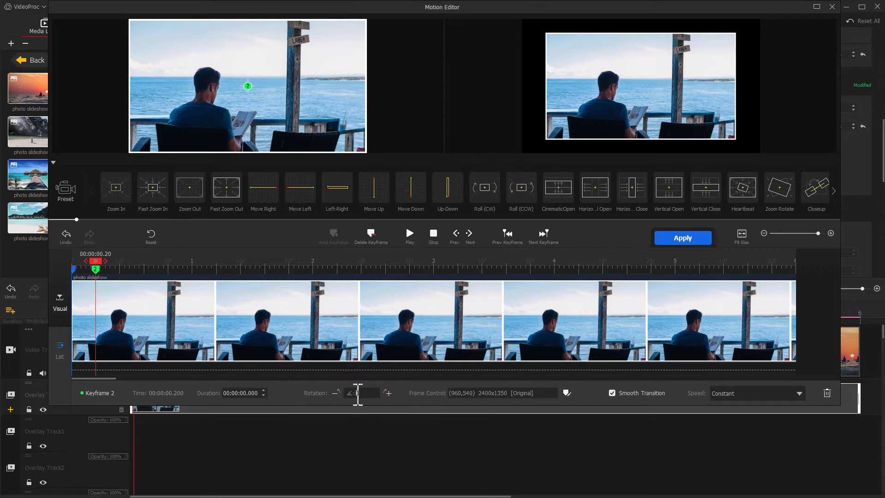
type("3")
key("Return")
left_click(734, 395)
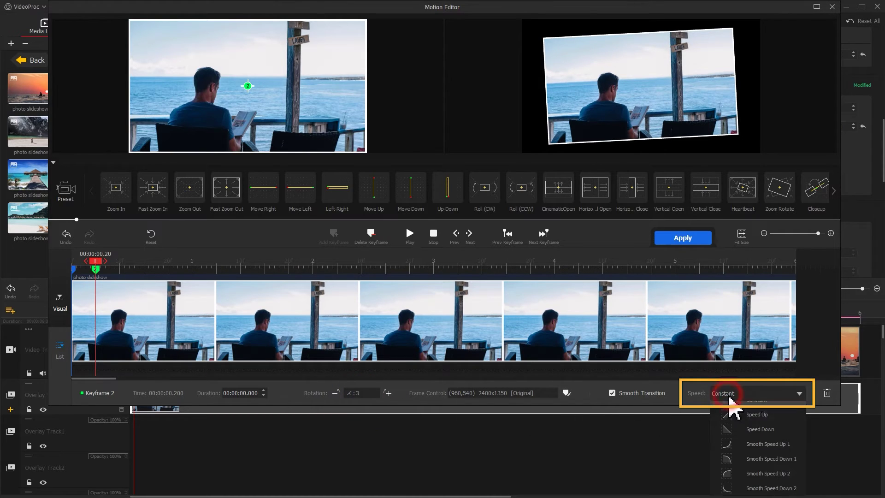
left_click(765, 468)
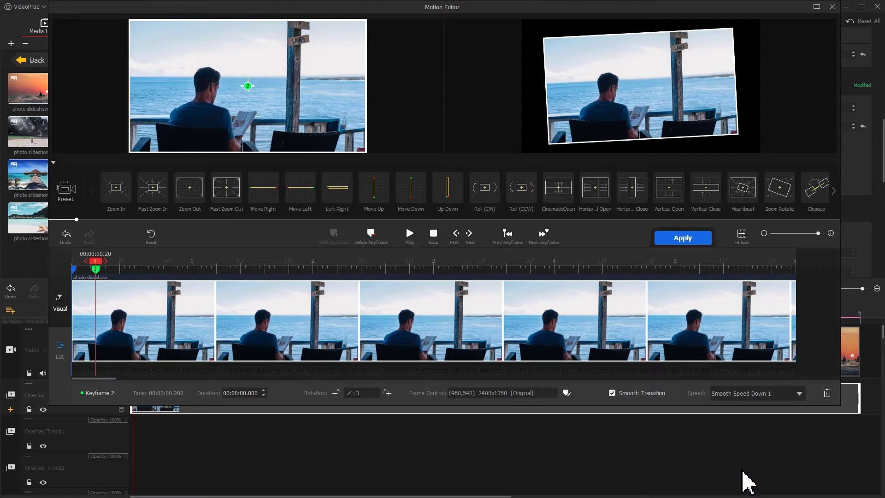
Add a closing keyframe at the clip end, preview the zoom, and apply the motion
left_click(735, 265)
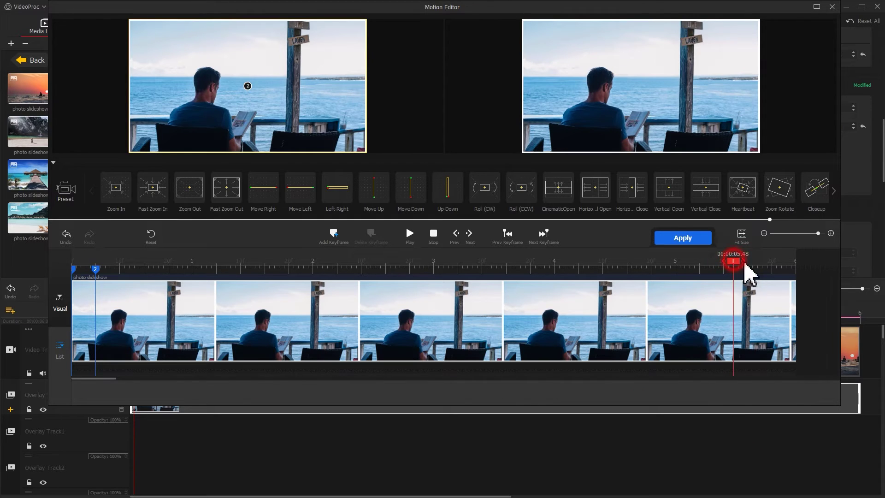
left_click_drag(745, 263, 806, 269)
left_click(333, 236)
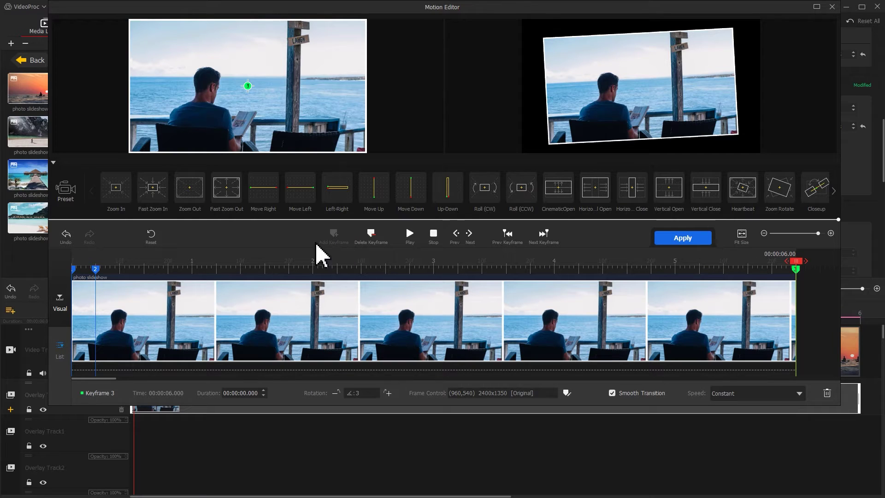
left_click(74, 263)
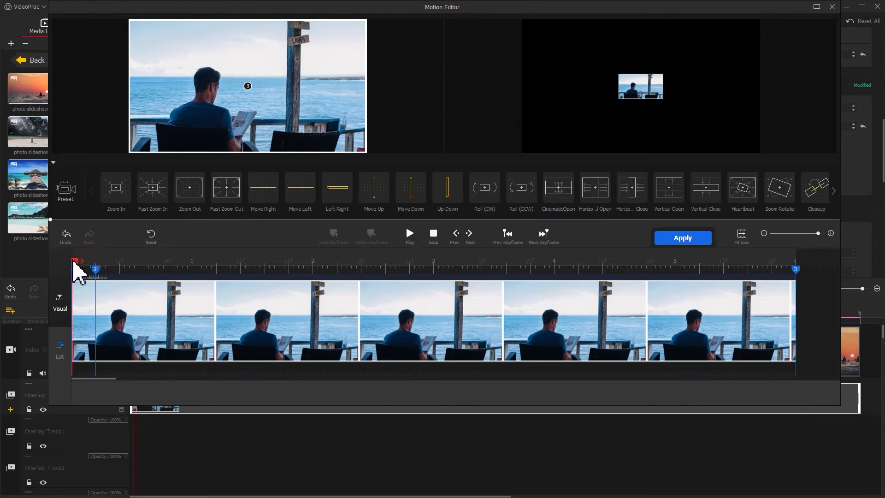
key("space")
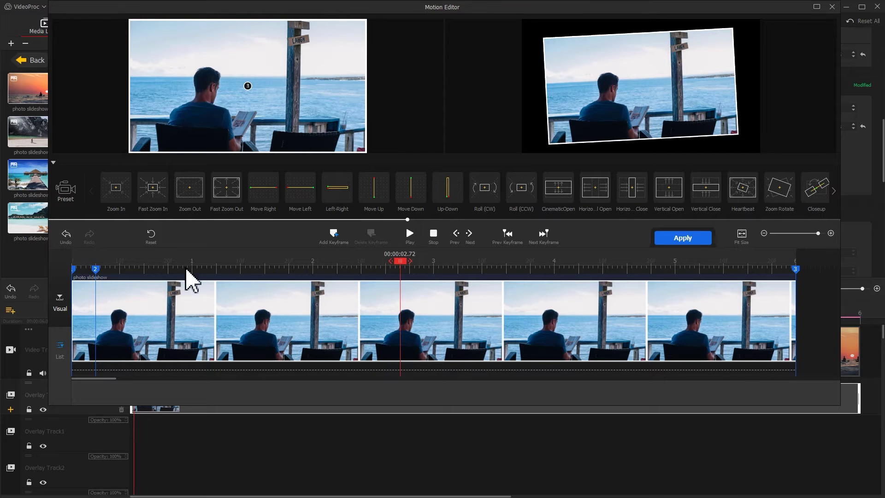
left_click(668, 239)
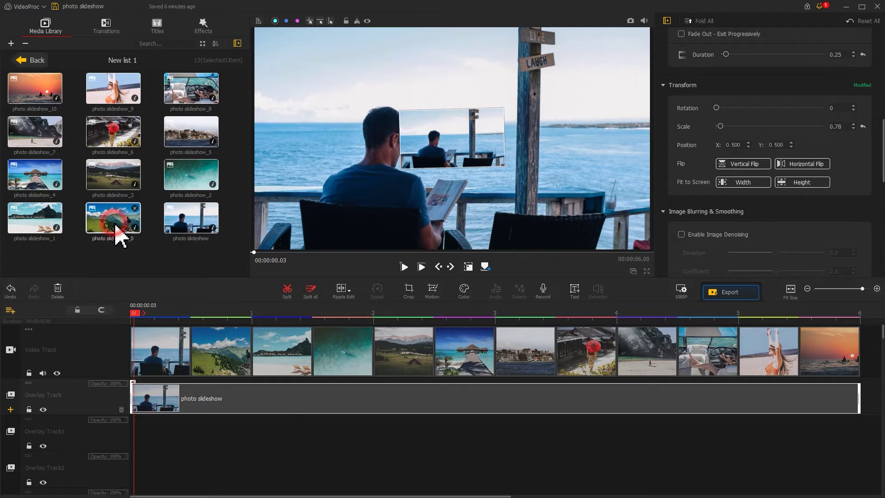
Place photo slideshow_0 at the start of Overlay Track1 and scale it to 0.75
left_click_drag(118, 231, 209, 440)
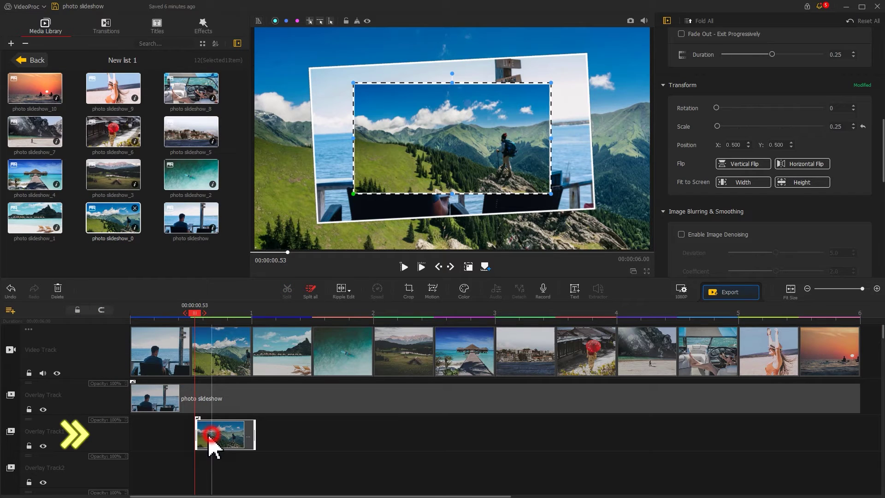
left_click_drag(212, 434, 826, 421)
double_click(839, 127)
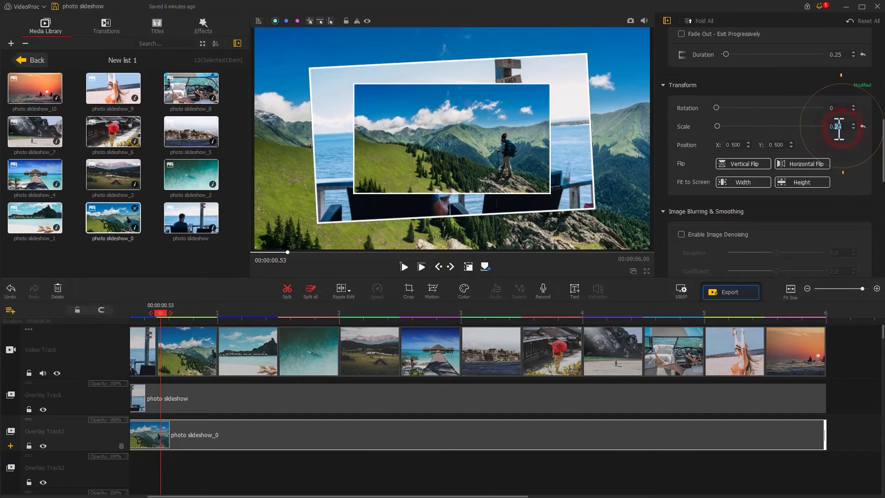
type("75")
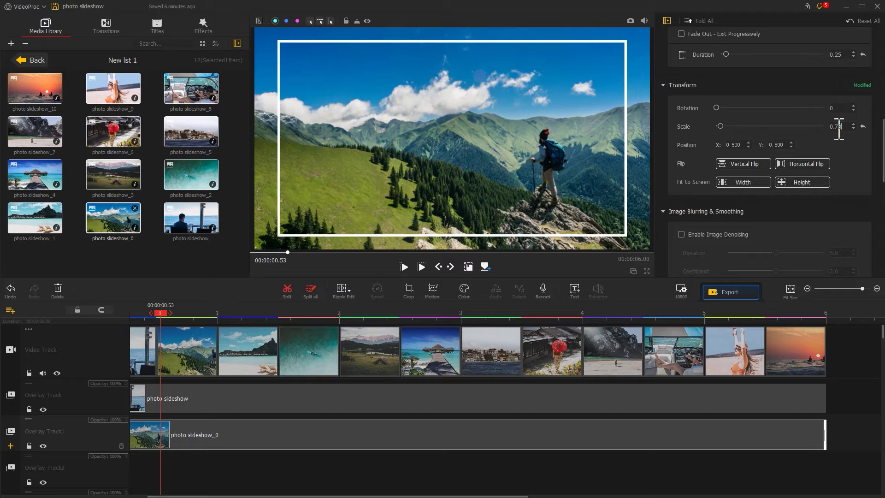
In the Motion Editor, set the first keyframe's width to 10240
left_click(437, 293)
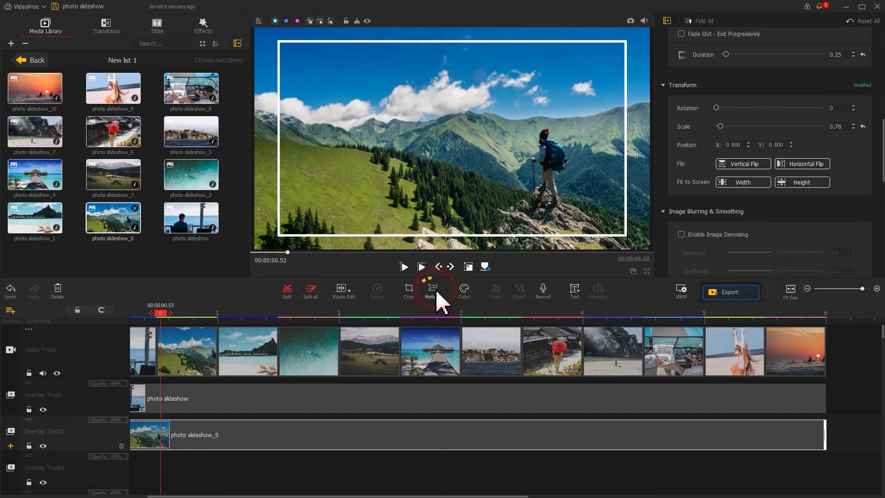
left_click(565, 393)
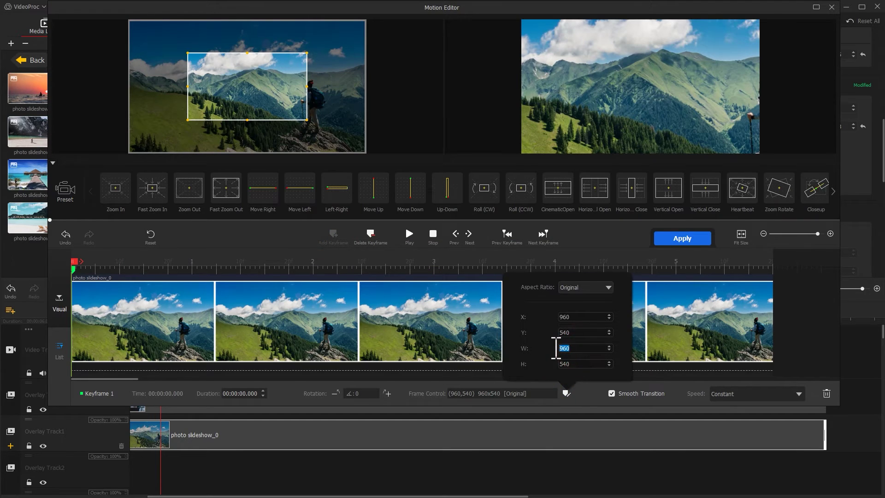
key("Return")
Add a 0.20 s keyframe with width 2400, Smooth Speed Down 1 and rotation -5
left_click_drag(136, 267, 106, 267)
left_click(332, 235)
left_click(566, 392)
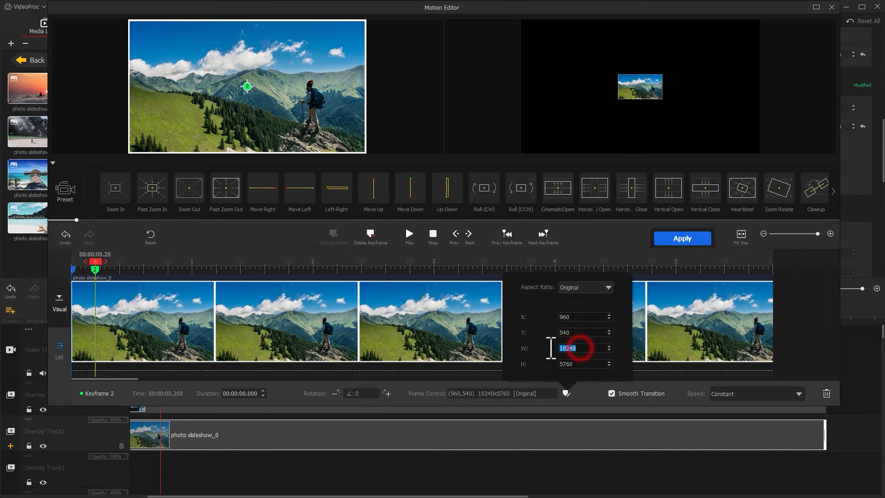
type("2400")
key("Return")
left_click(735, 394)
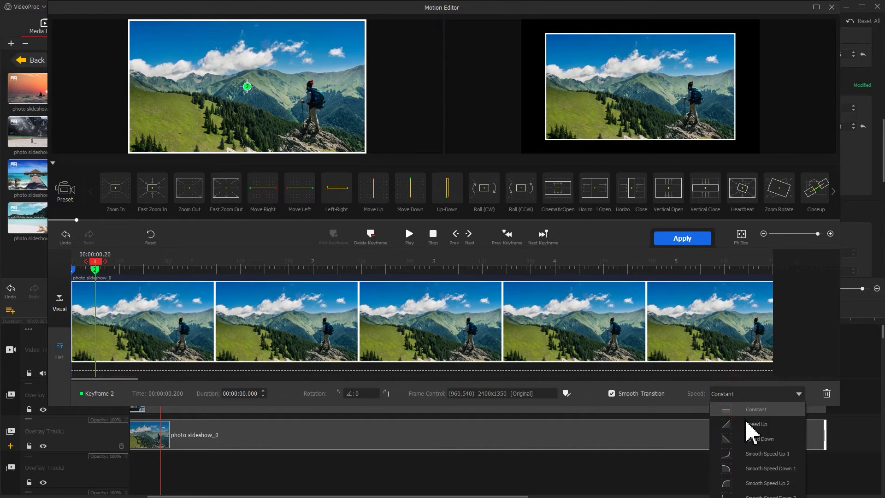
left_click(749, 468)
left_click(360, 394)
type("-5")
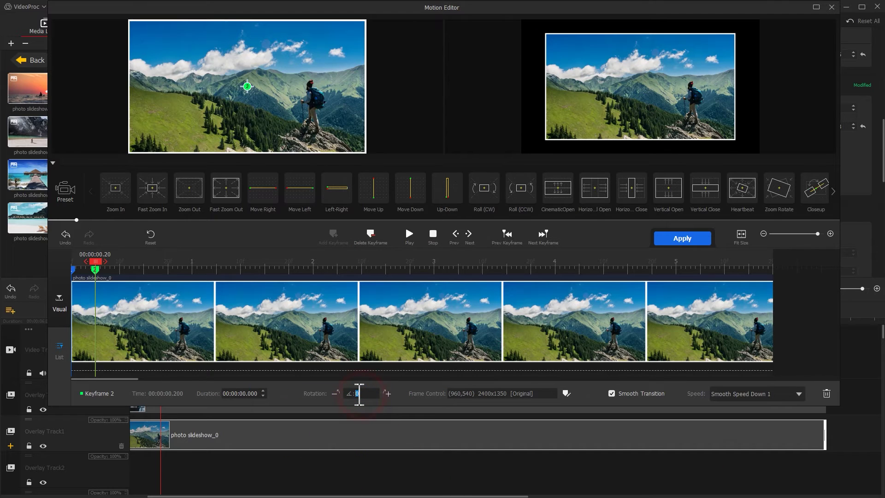
key("Return")
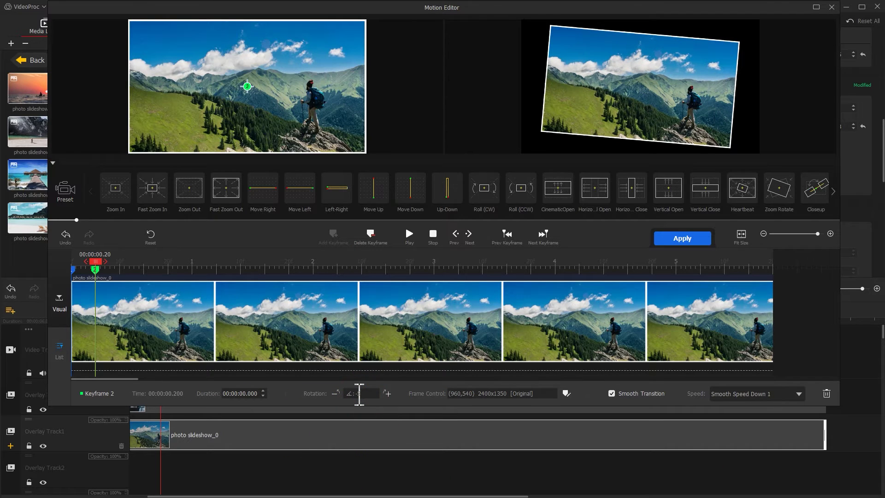
Add a closing keyframe at 5.80 s and apply the motion
left_click_drag(456, 266, 773, 266)
left_click(338, 241)
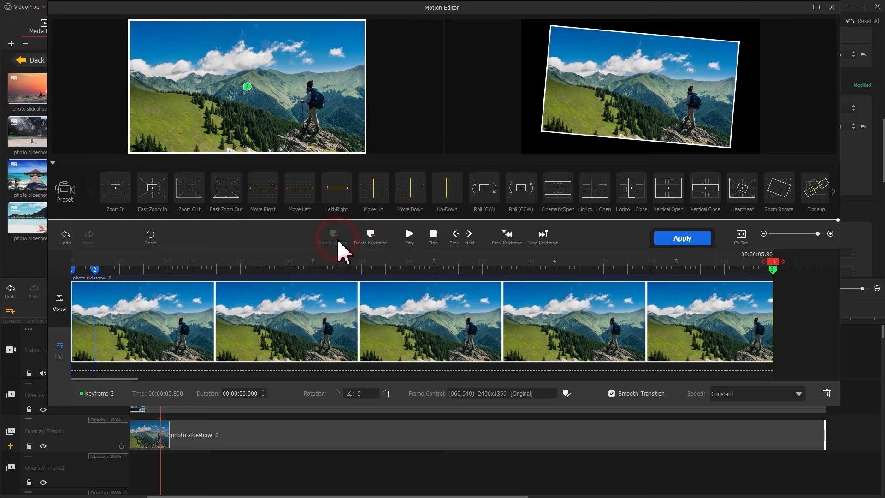
left_click(675, 240)
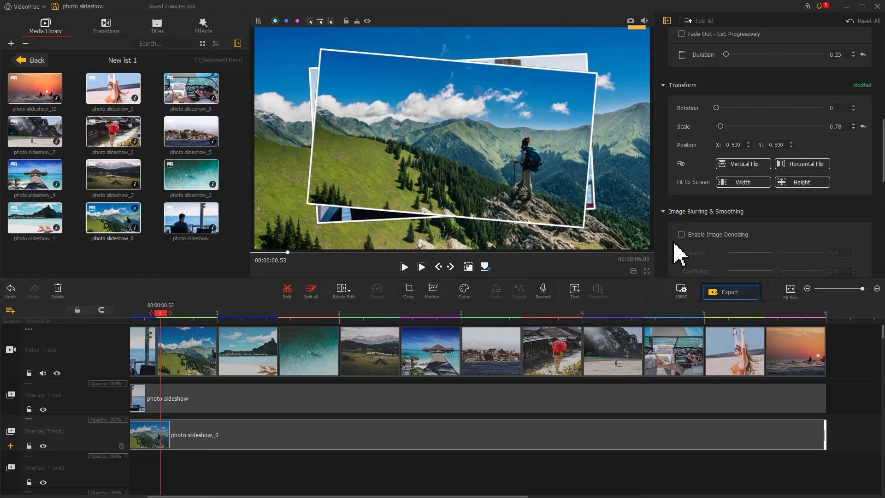
Place photo slideshow_1 on Overlay Track2 and set its first keyframe width to 10240
left_click_drag(19, 233, 824, 470)
left_click(432, 291)
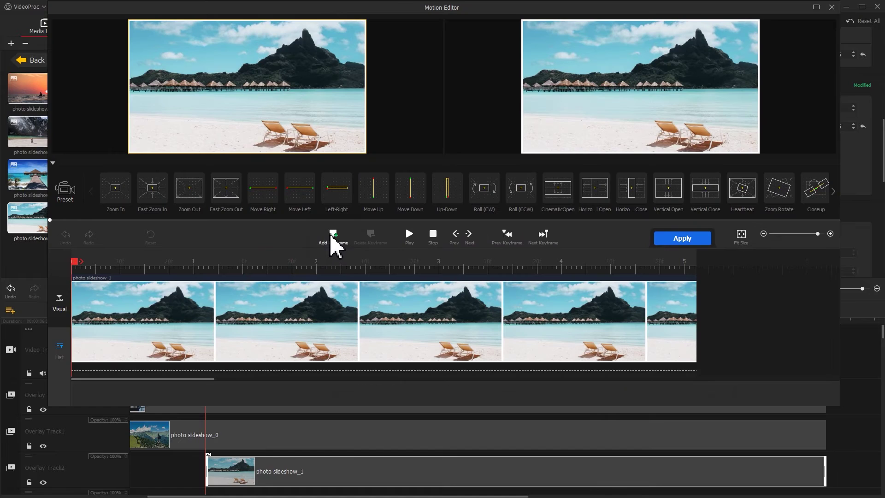
left_click(567, 393)
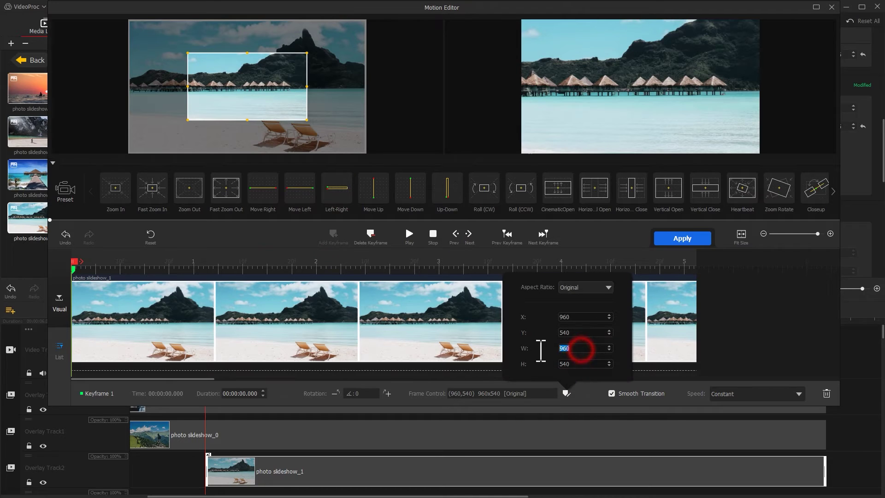
type("10240")
key("Return")
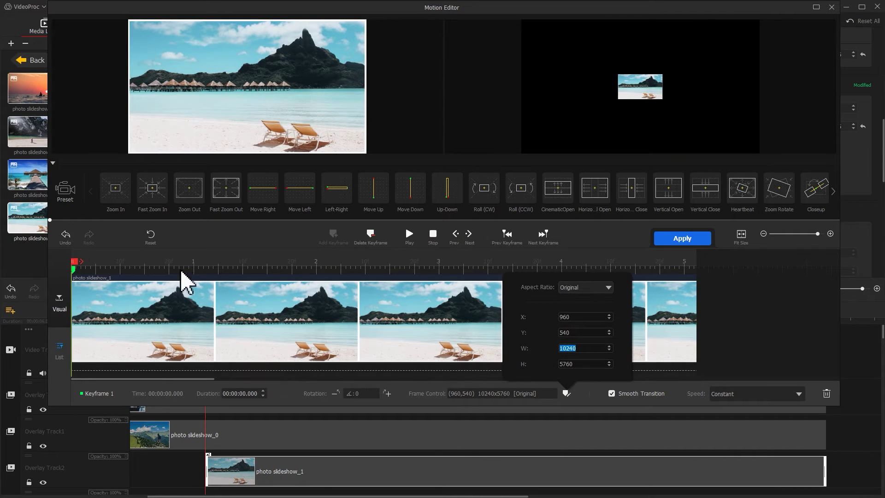
Add a second keyframe at 0.20 seconds with width 2400
left_click(95, 263)
left_click(333, 238)
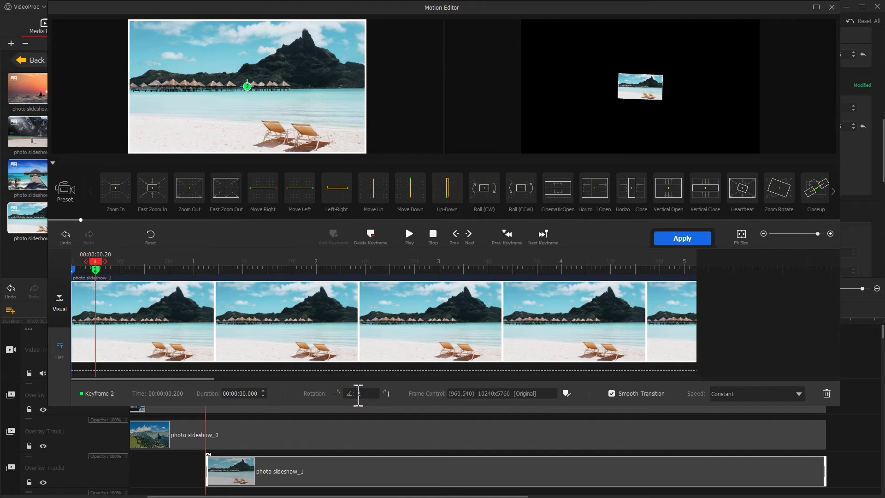
left_click(568, 393)
type("2")
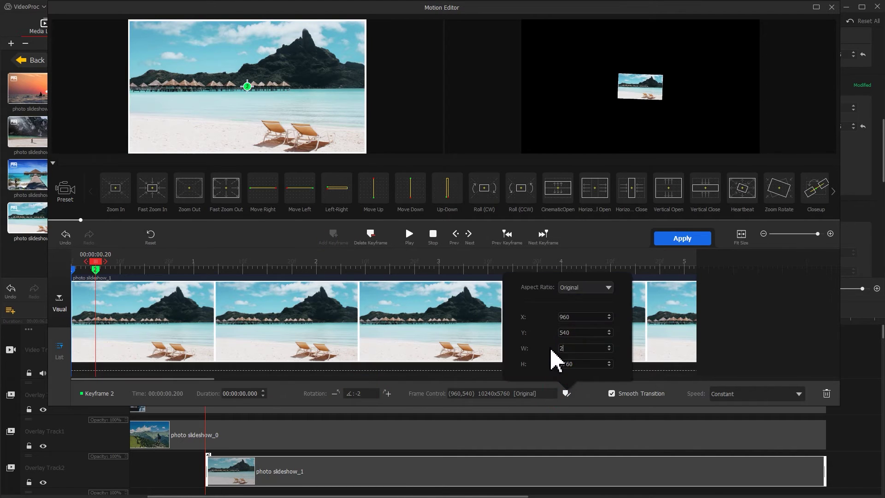
type("400")
key("Return")
left_click(638, 270)
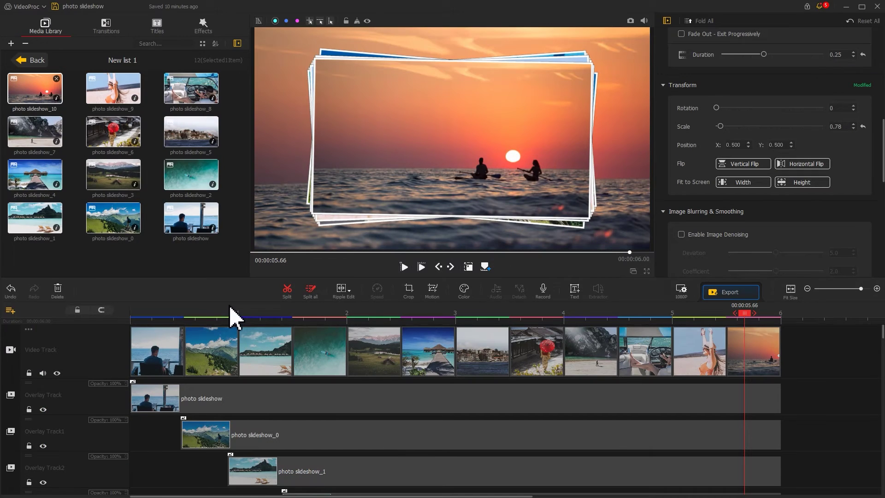
Turn on image denoising for the first base photo and raise deviation, coefficient and edge threshold to 1.8
left_click(145, 354)
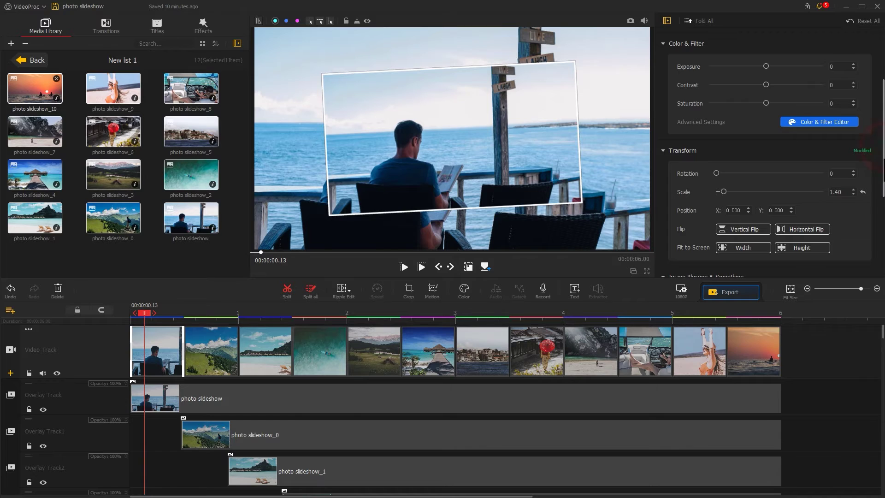
scroll(872, 231, "down", 5)
left_click(715, 128)
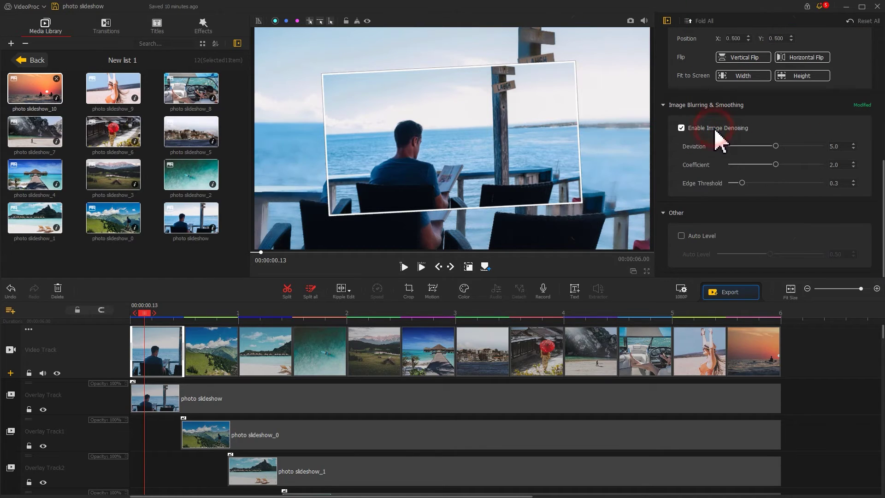
left_click(819, 146)
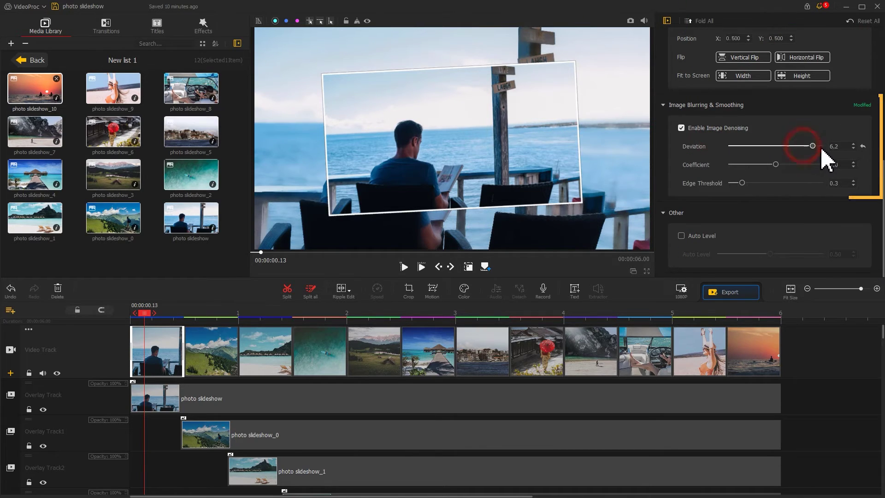
left_click(815, 164)
left_click(811, 183)
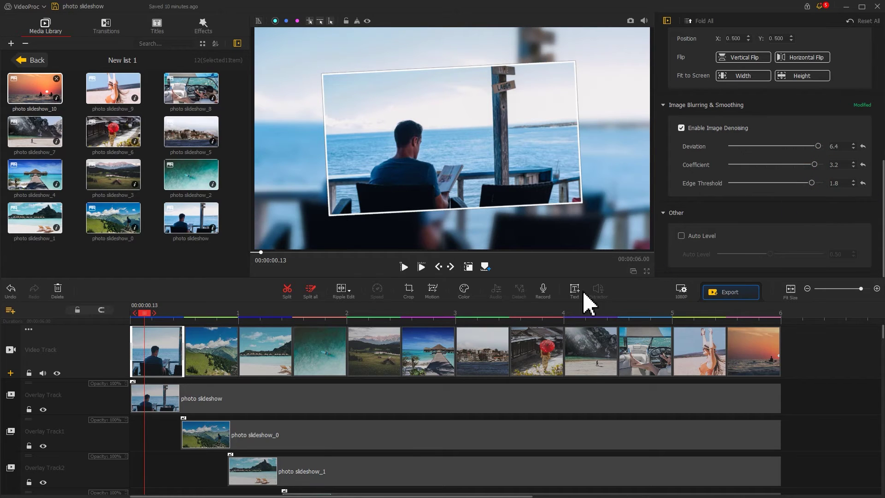
Enable image denoising on the hiker photo with higher deviation, coefficient and edge threshold
left_click(214, 371)
left_click(681, 128)
left_click(820, 146)
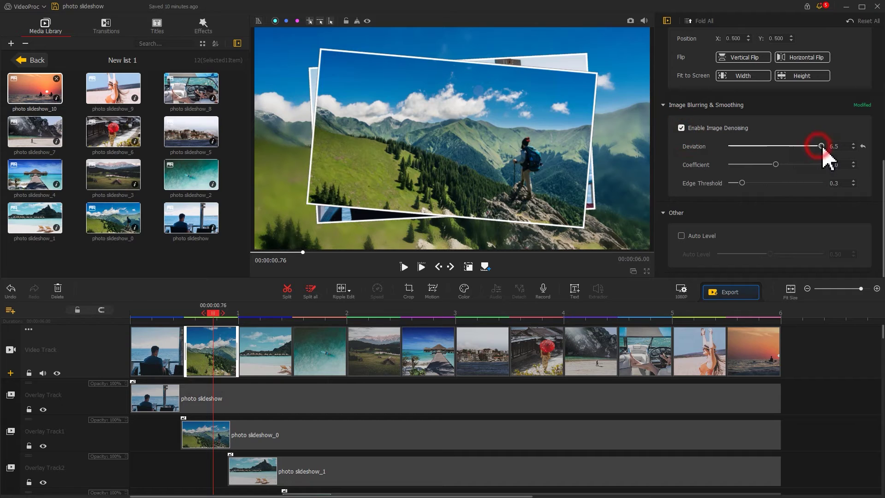
left_click(816, 164)
left_click(812, 183)
Enable image denoising on the beach photo with deviation 6.2 and coefficient 3.2
left_click(257, 368)
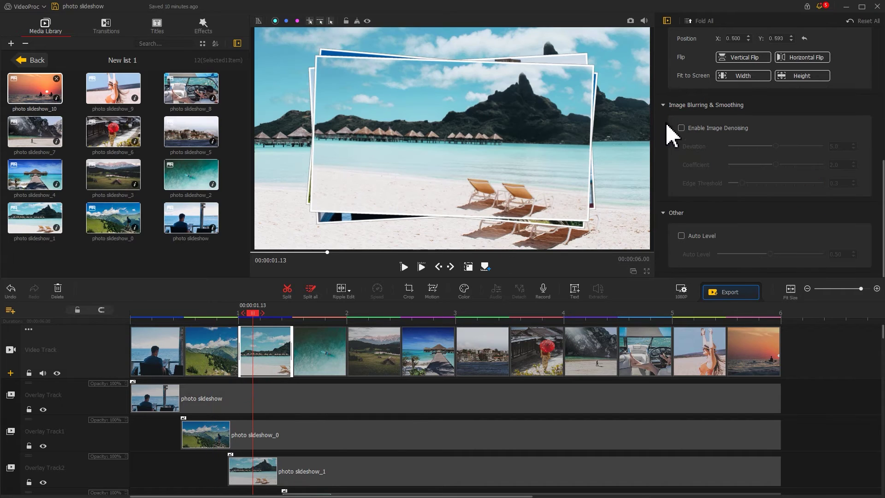
left_click(681, 128)
left_click(813, 146)
left_click(813, 164)
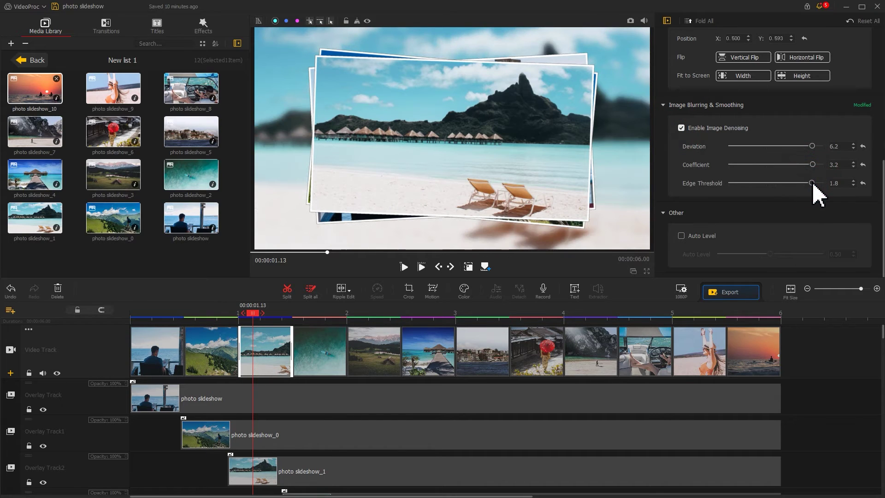
Raise the sunset photo's edge threshold to 1.8 and show the Transitions library
left_click(346, 356)
left_click(816, 165)
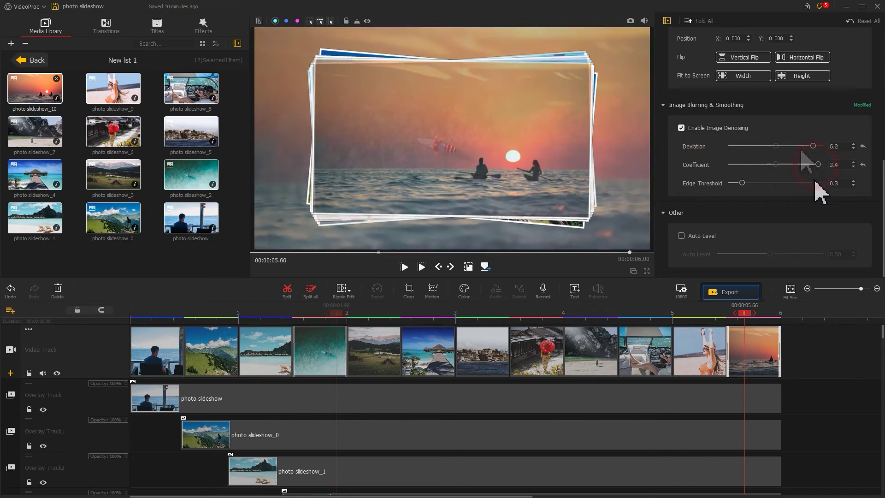
left_click(814, 183)
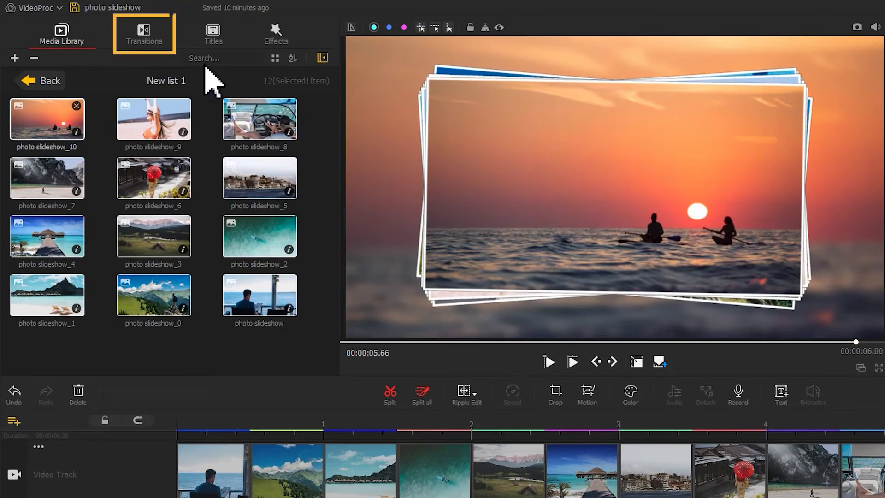
left_click(110, 31)
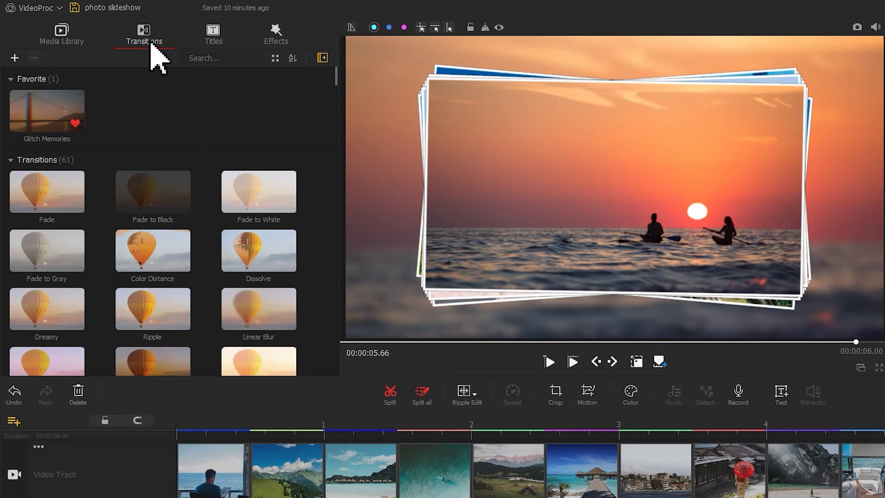
Place a Fade between the first two base photos and shorten it to about 0.2 seconds
left_click_drag(51, 193, 209, 477)
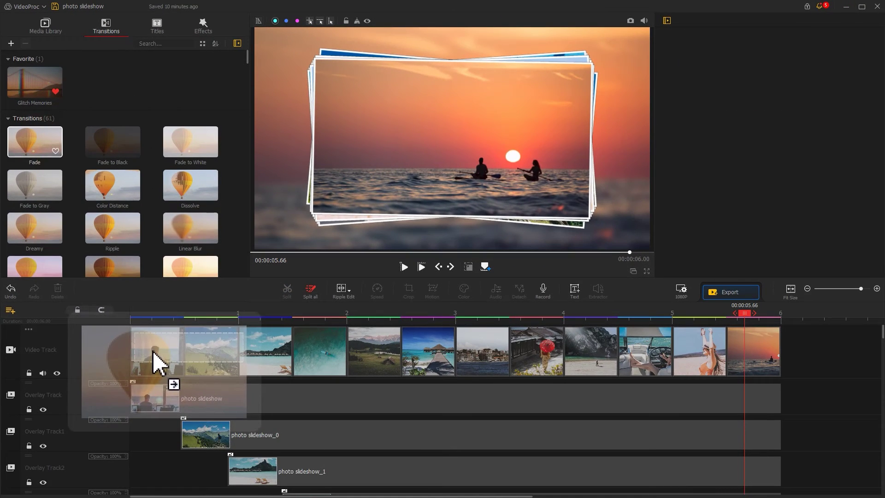
left_click_drag(153, 351, 154, 353)
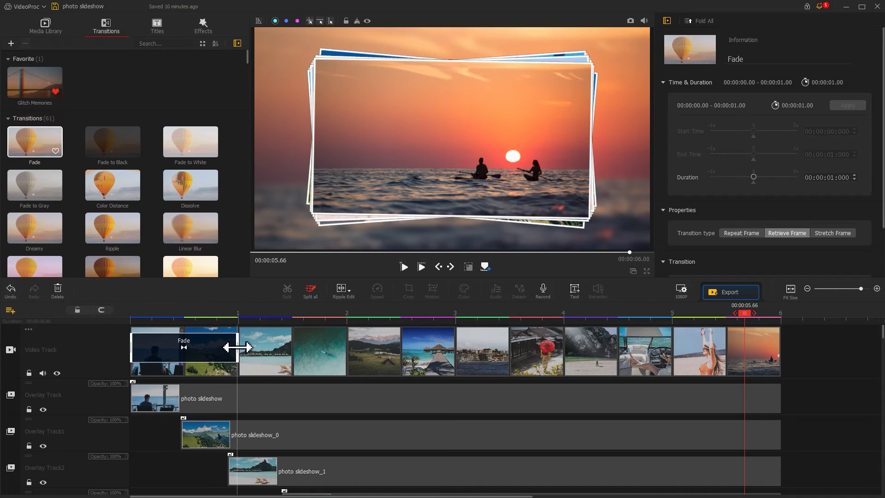
left_click_drag(237, 351, 194, 349)
Batch-add Fade after every clip with Add All Right, then delete the Fade after the last photo
left_click(881, 144)
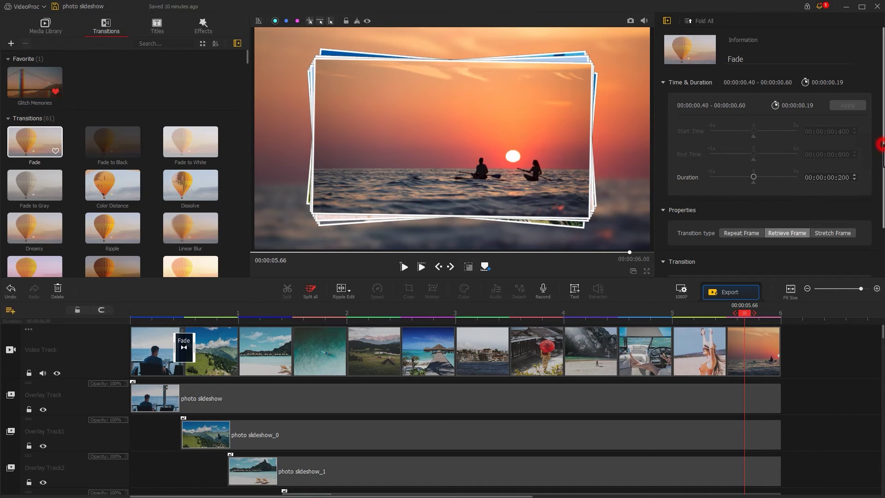
left_click_drag(881, 171, 870, 233)
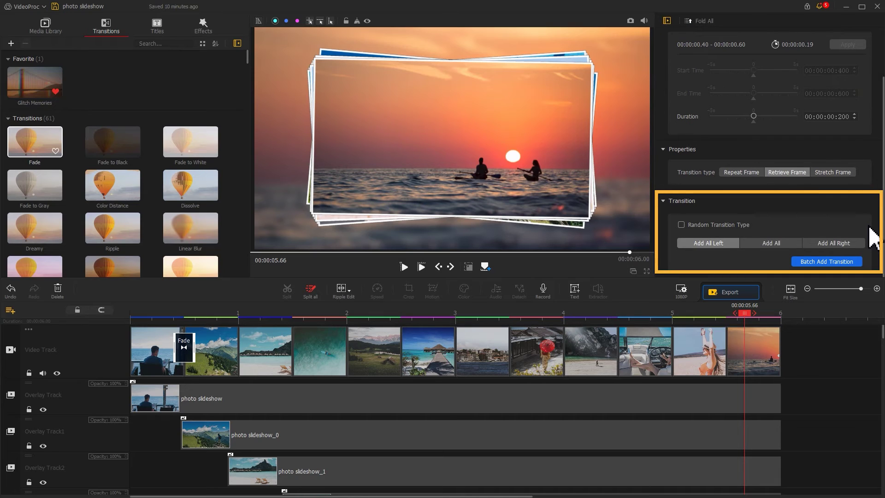
left_click(851, 244)
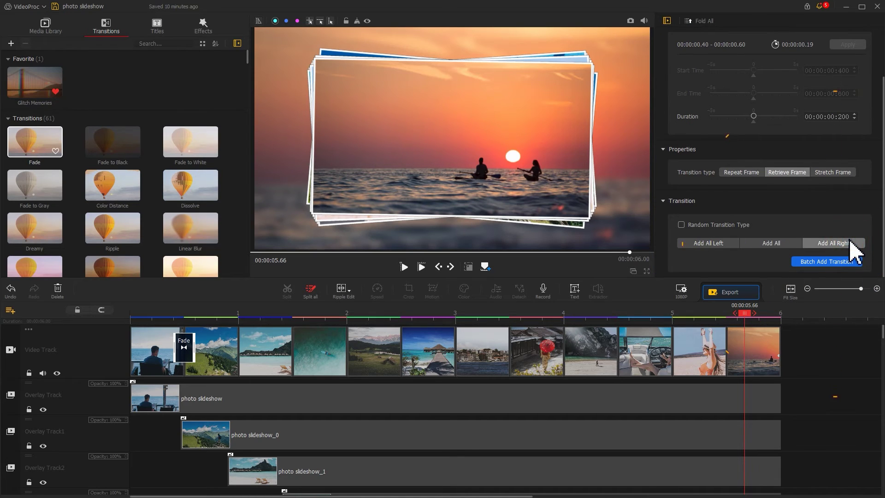
left_click(849, 261)
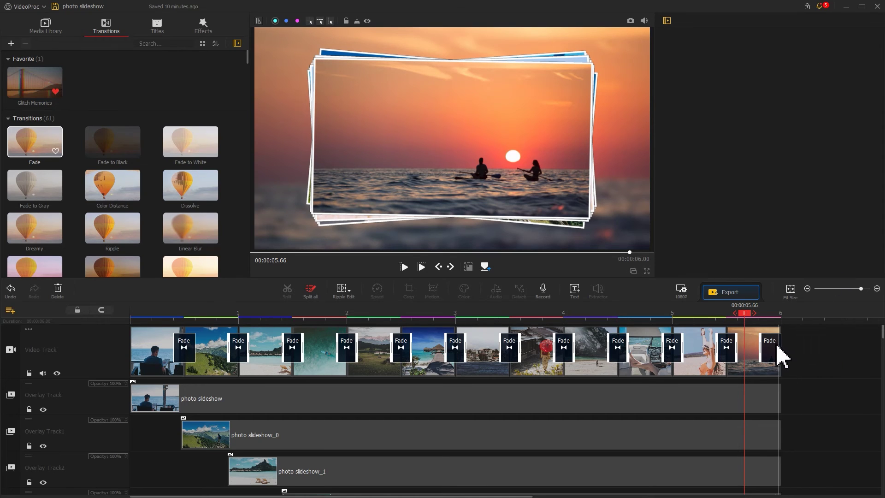
left_click(779, 355)
key("Delete")
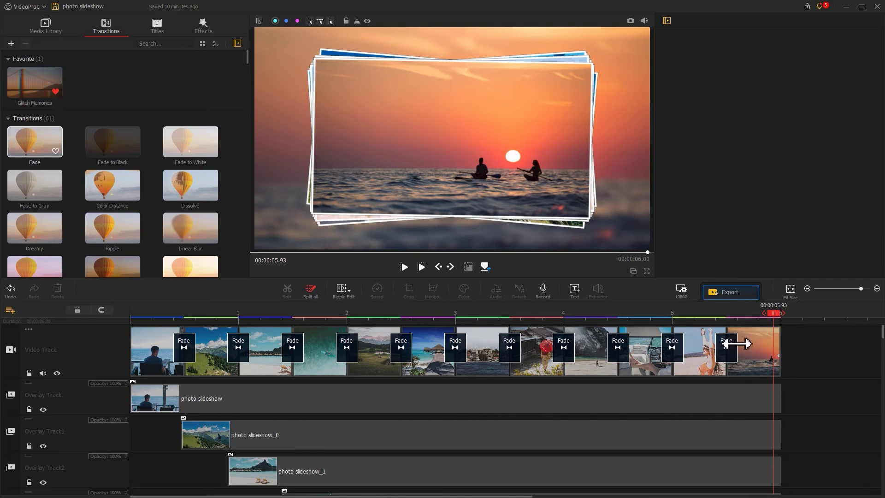
Import the music and camera sound-effect files into the media collection
left_click(51, 35)
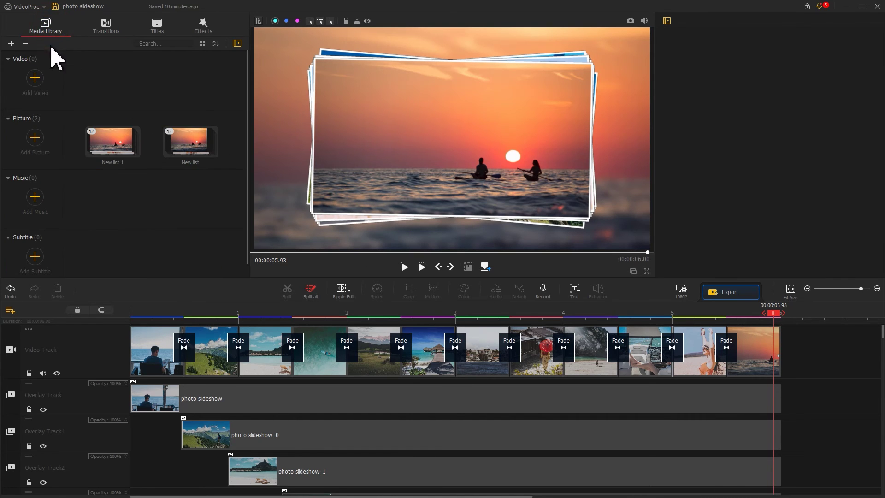
left_click(41, 194)
left_click_drag(366, 187, 439, 134)
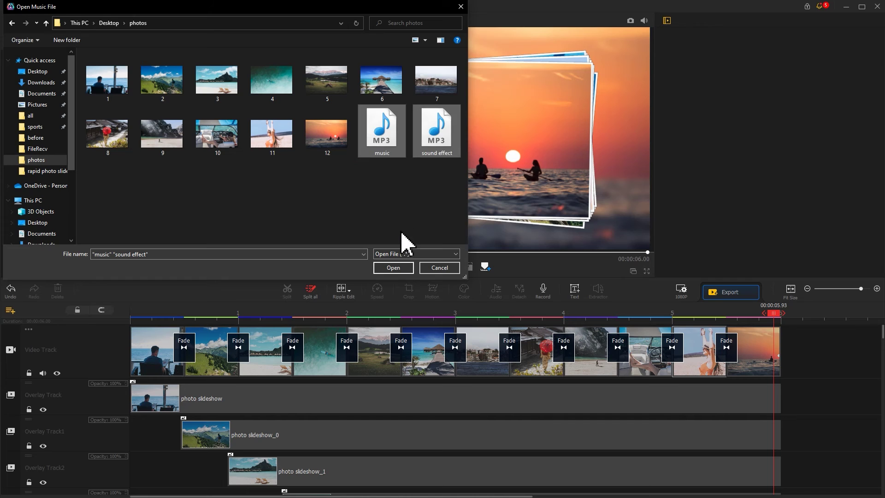
left_click(394, 268)
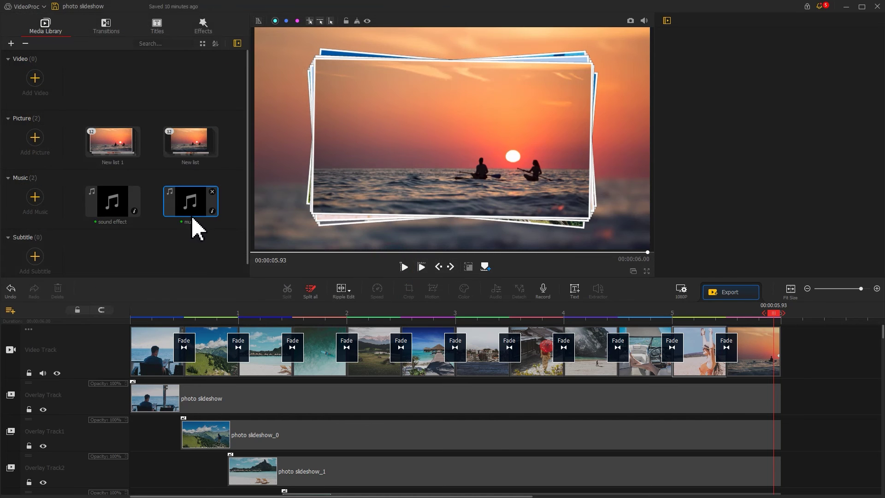
Put the music on Audio Track and the sound effect on Audio Track1, trimmed to 0.33 s
left_click_drag(192, 217, 77, 478)
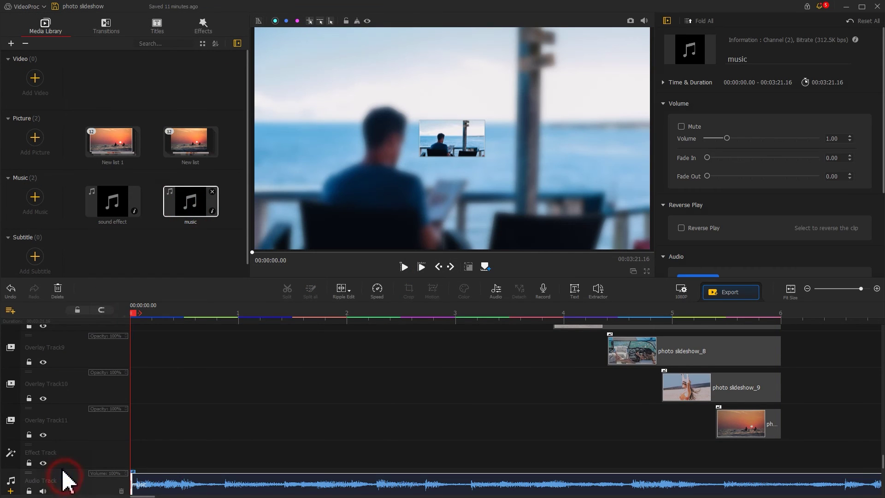
scroll(20, 459, "down", 3)
left_click(10, 420)
left_click_drag(113, 201, 257, 408)
left_click(243, 409)
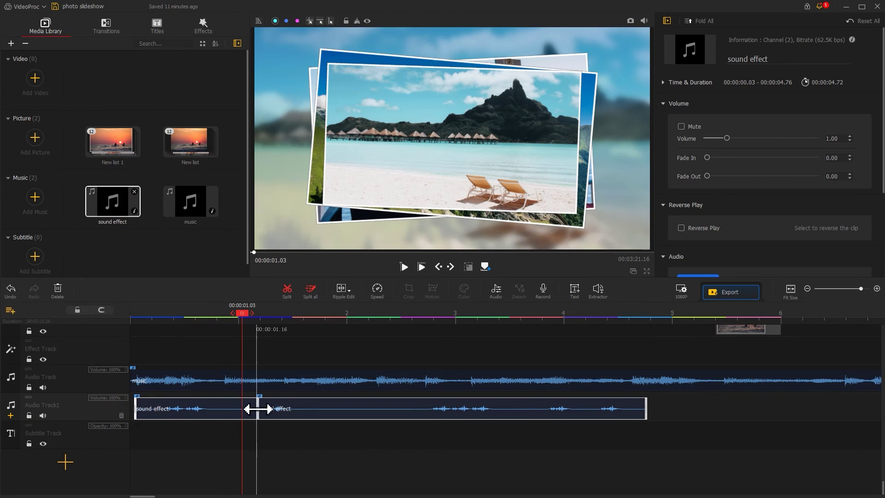
left_click_drag(652, 409, 181, 422)
Paste copies of the short sound-effect clip at several playhead points along Audio Track1
left_click(222, 313)
key("ctrl+v")
left_click(292, 313)
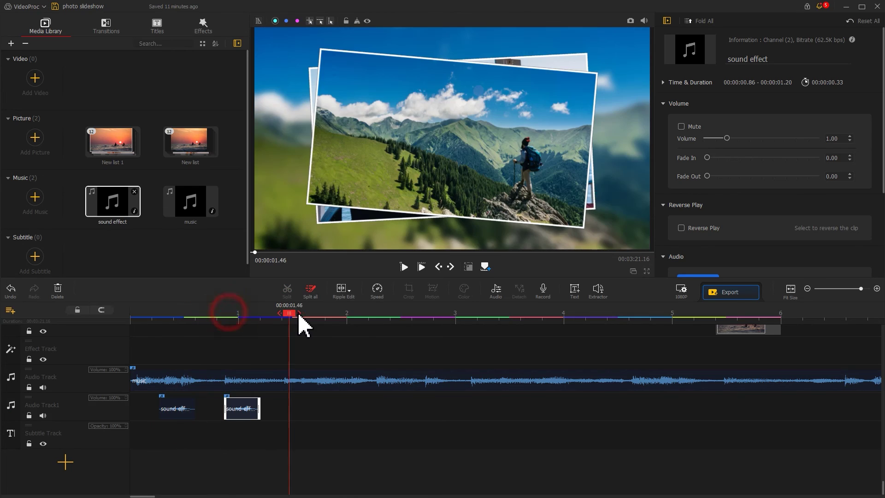
key("ctrl+v")
left_click(341, 313)
key("ctrl+v")
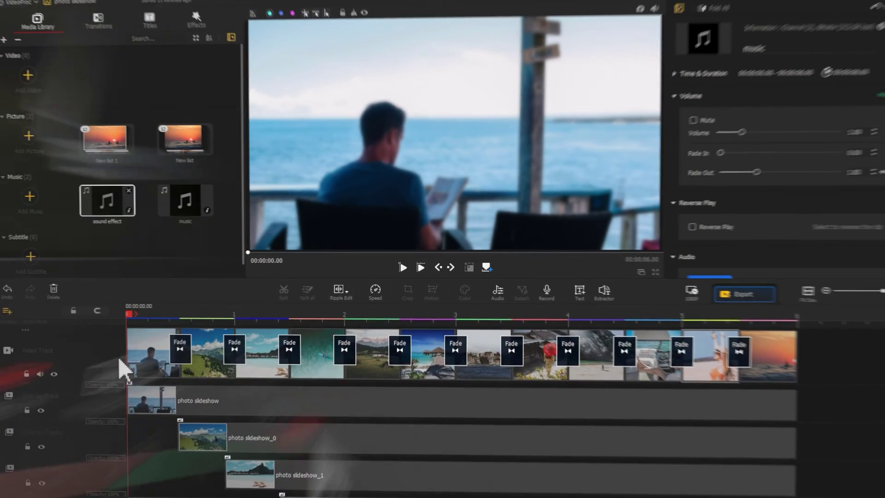